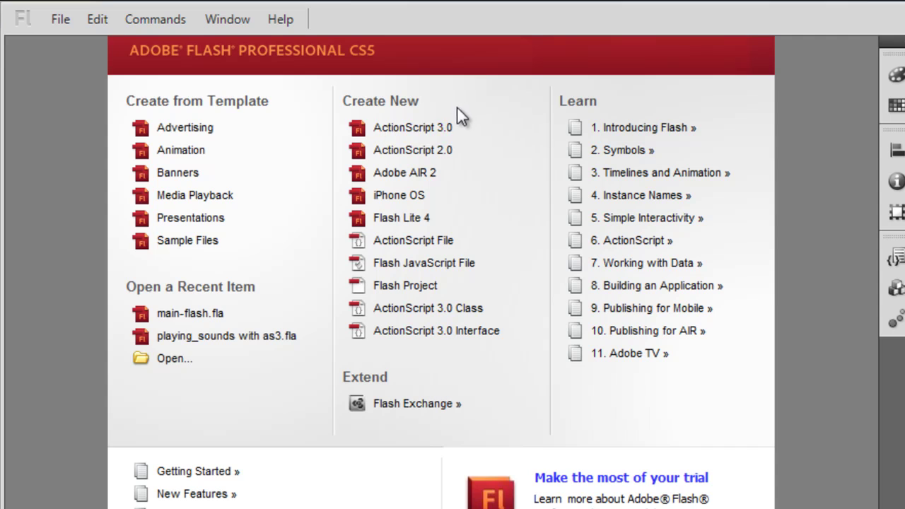
Create a new ActionScript 3.0 document and draw a green rectangle about 57 by 42 px in the left part of the stage.
left_click(451, 132)
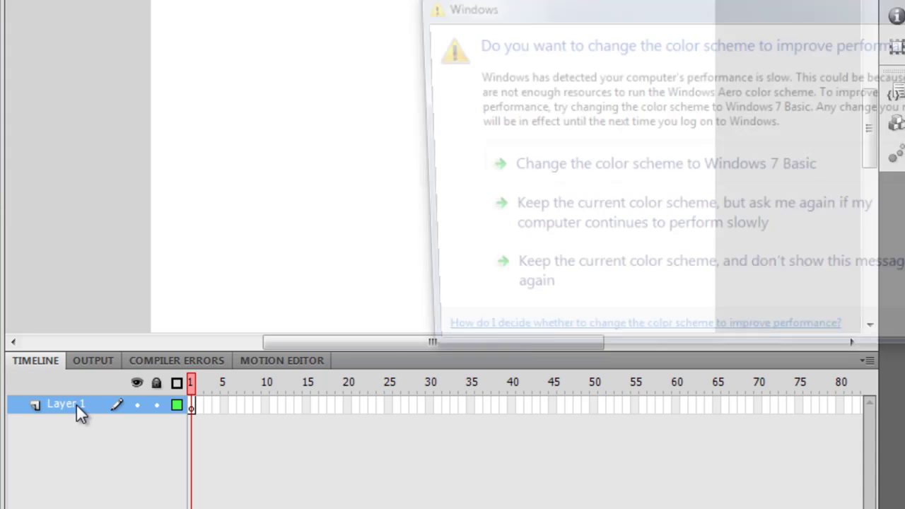
left_click(532, 312)
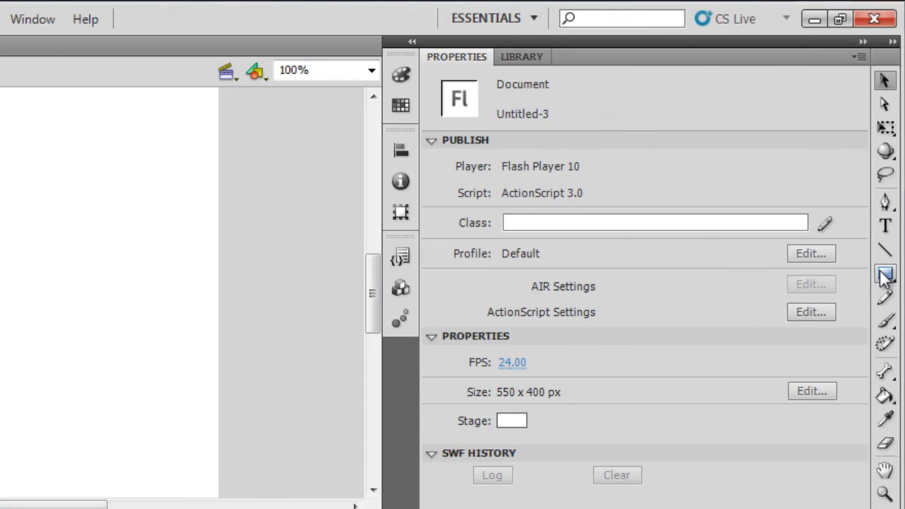
left_click(885, 275)
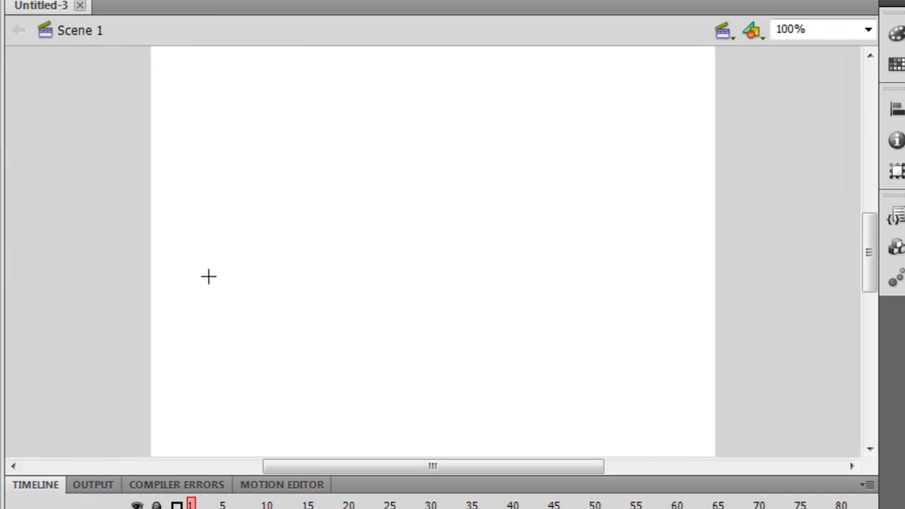
left_click_drag(209, 270, 267, 313)
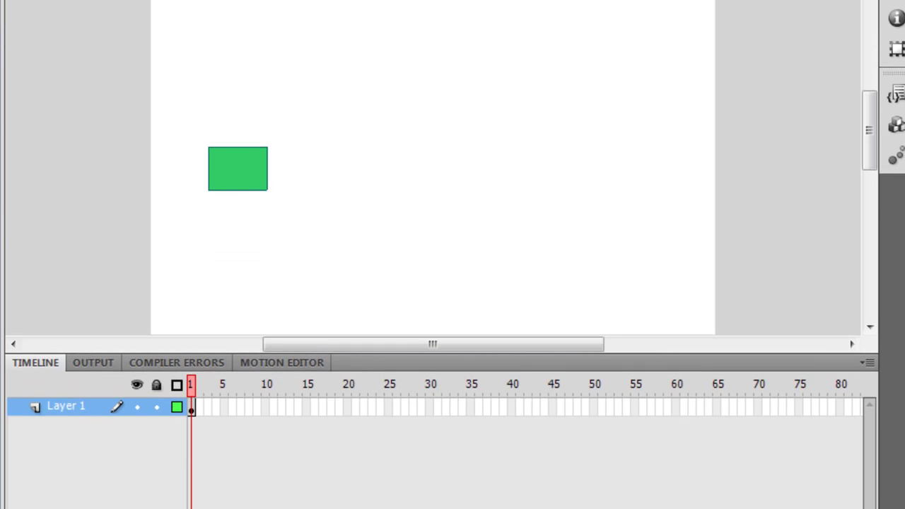
Convert the whole green rectangle, including its outline, into a Movie Clip symbol named Symbol 1 with top-left registration.
left_click_drag(178, 103, 372, 241)
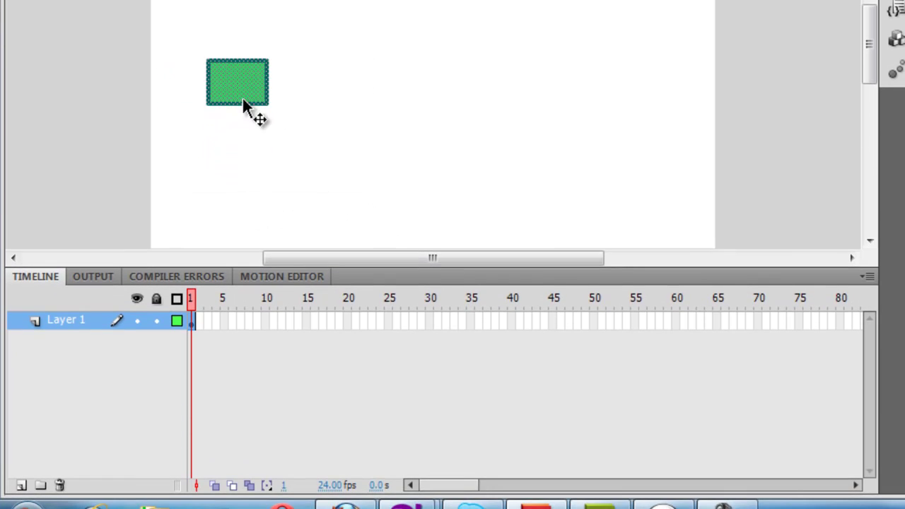
right_click(245, 93)
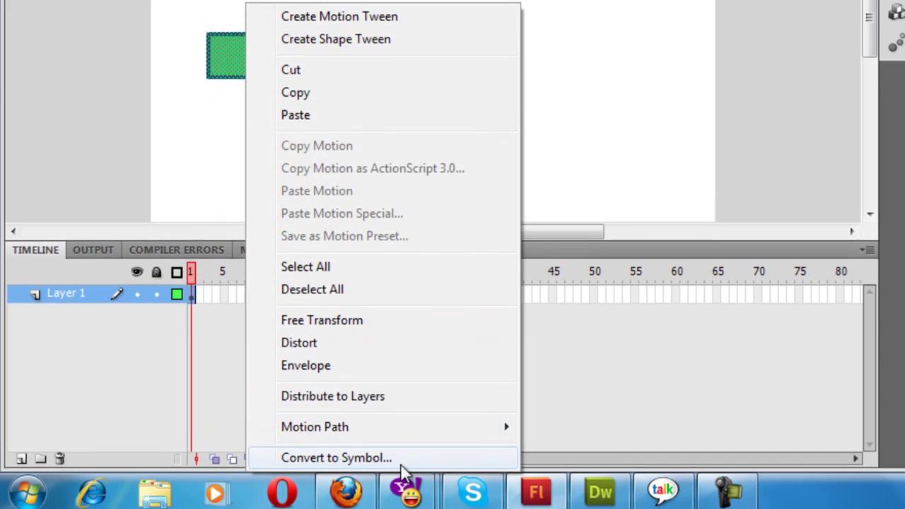
left_click(400, 460)
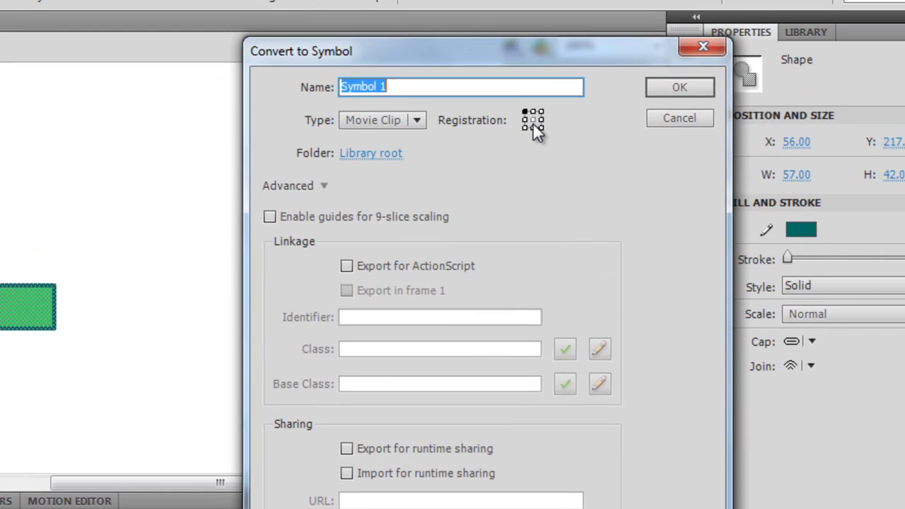
left_click(660, 92)
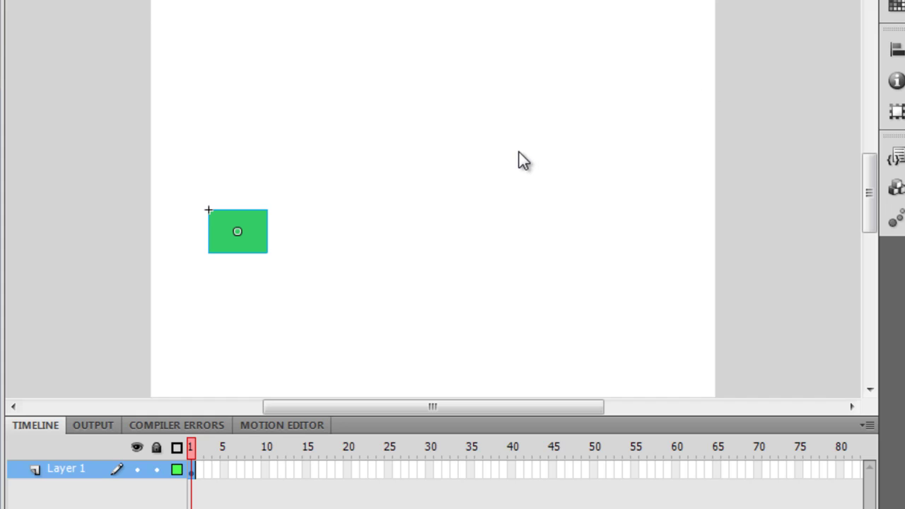
Duplicate the rectangle instance three times, placing two copies beside the original and one near the stage's right side.
key("ctrl+c")
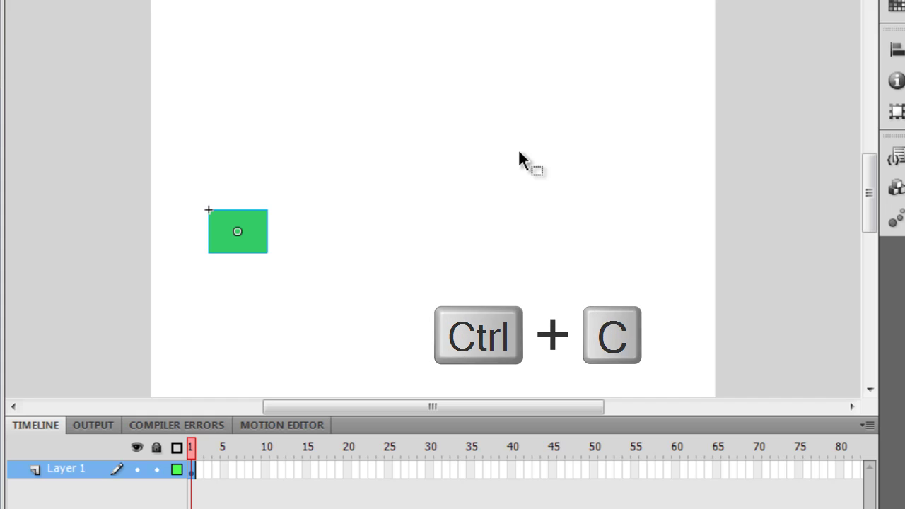
key("ctrl+v")
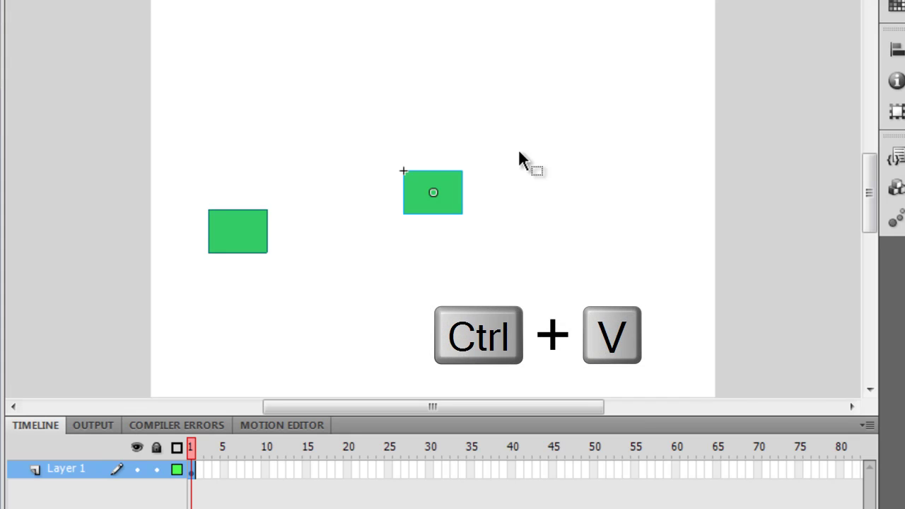
left_click(442, 200)
left_click_drag(448, 205, 650, 249)
left_click_drag(440, 193, 332, 230)
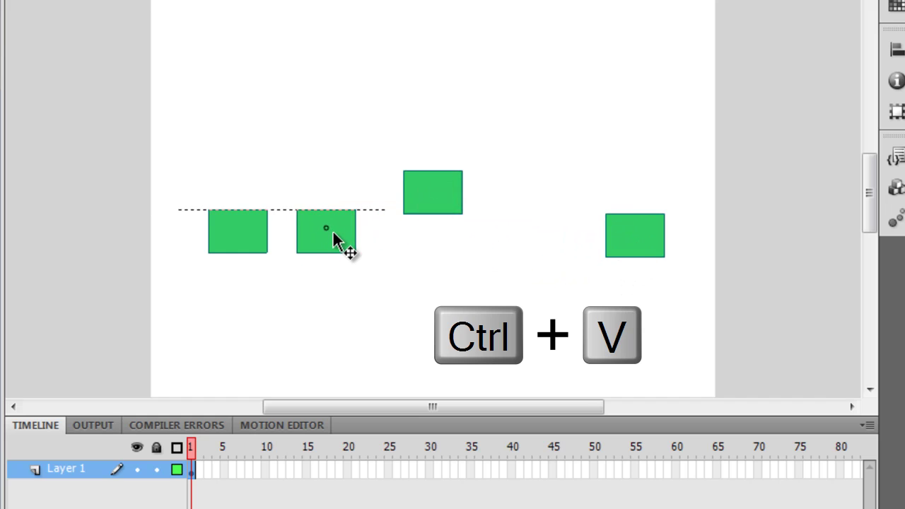
left_click_drag(441, 198, 425, 237)
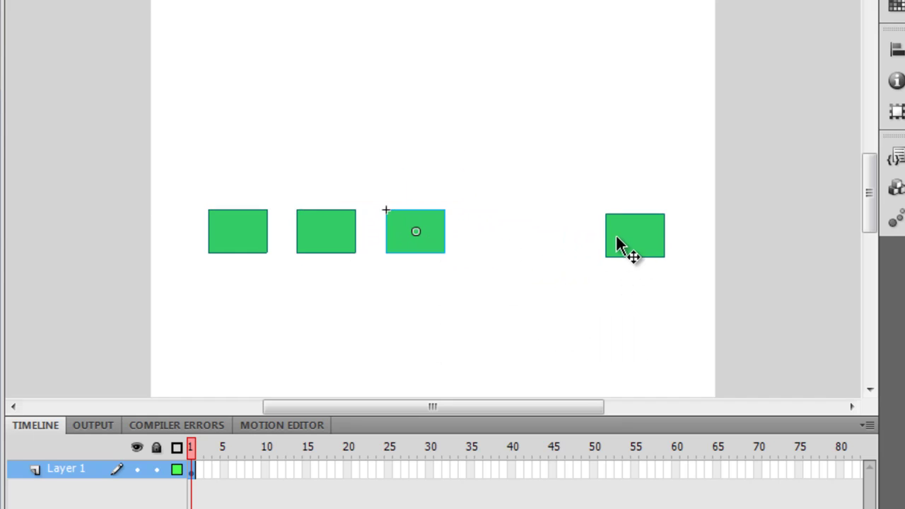
Spread the four rectangle instances across the stage in one aligned row, with the rightmost at about X 459, Y 217.
left_click_drag(628, 247, 645, 228)
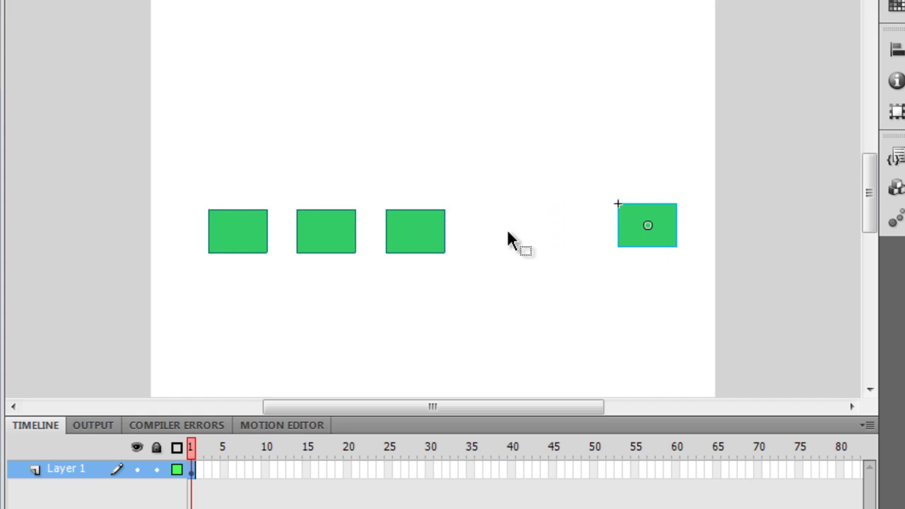
left_click_drag(435, 236, 504, 236)
left_click_drag(340, 238, 373, 238)
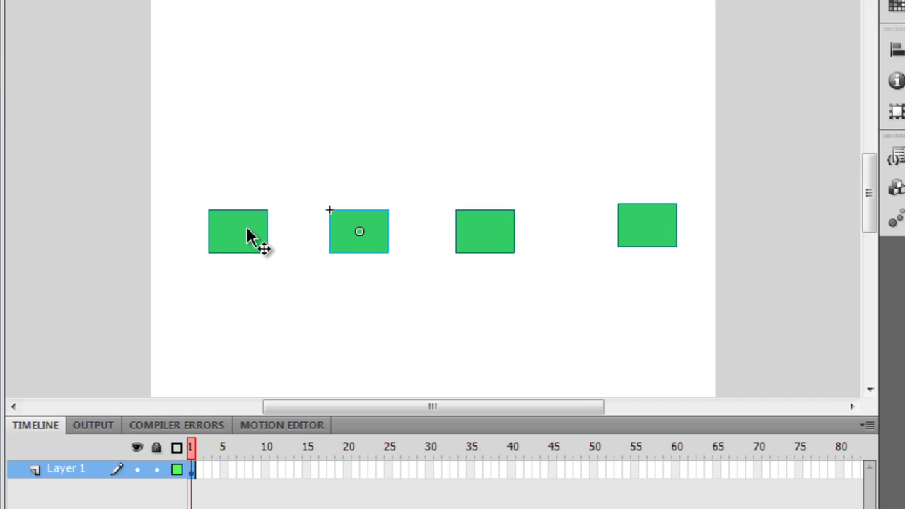
mouse_move(249, 234)
left_mouse_down()
mouse_move(211, 237)
mouse_move(265, 226)
left_mouse_up()
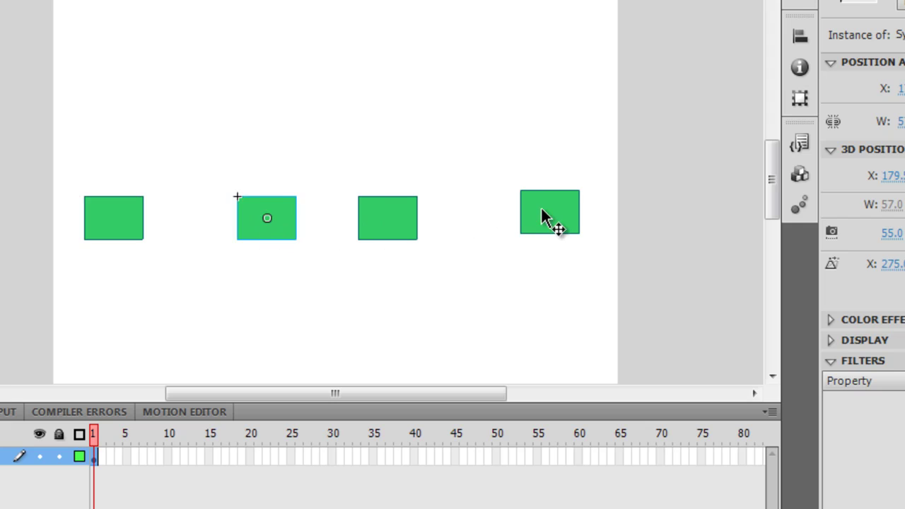
left_click_drag(541, 208, 552, 213)
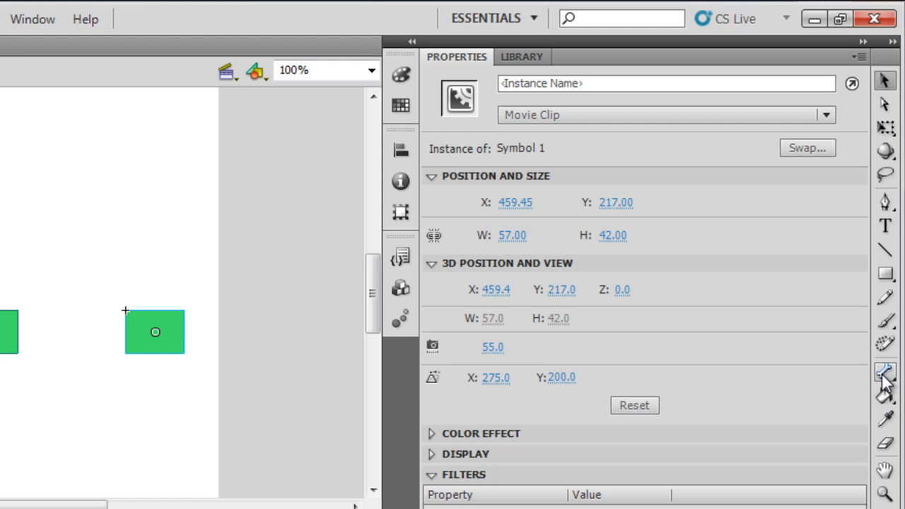
Link the four rectangles from left to right with a chain of three bones using the Bone tool.
left_click(885, 375)
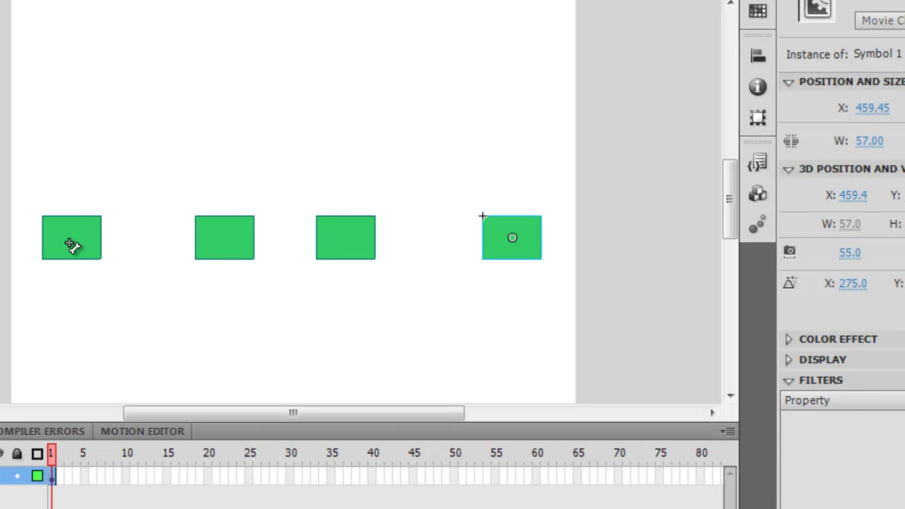
left_click_drag(71, 245, 352, 234)
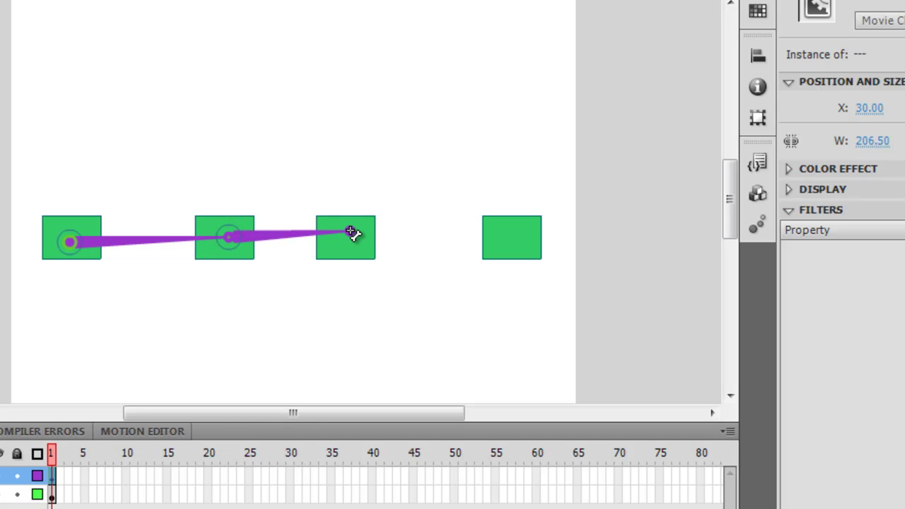
left_click_drag(352, 234, 521, 245)
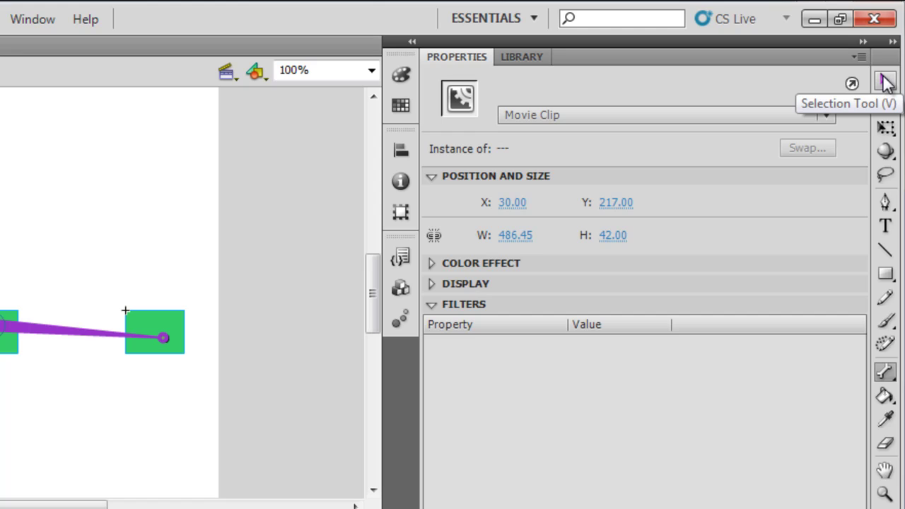
Delete the empty Layer 1, keeping only the armature layer.
left_click(888, 83)
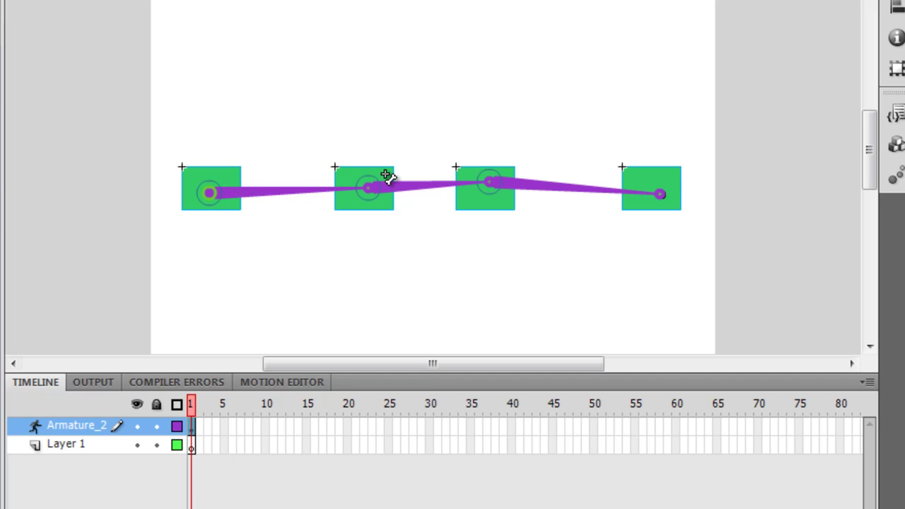
left_click(84, 445)
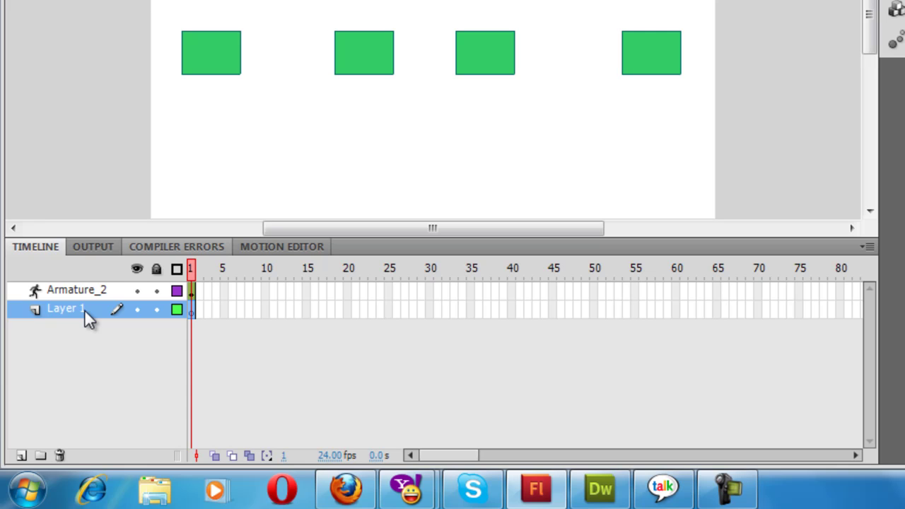
left_click(61, 455)
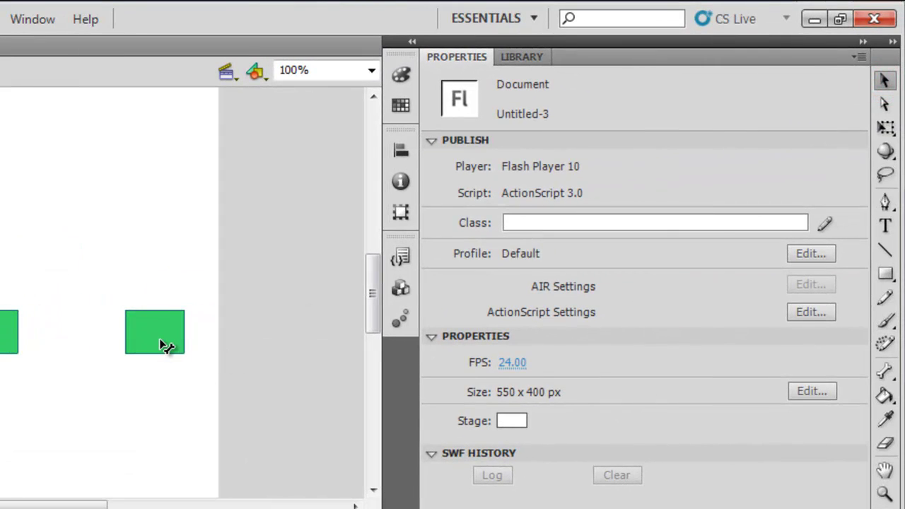
Swing the armature around by its last rectangle to try the joints, leaving the chain stretched out toward the right.
left_click(655, 247)
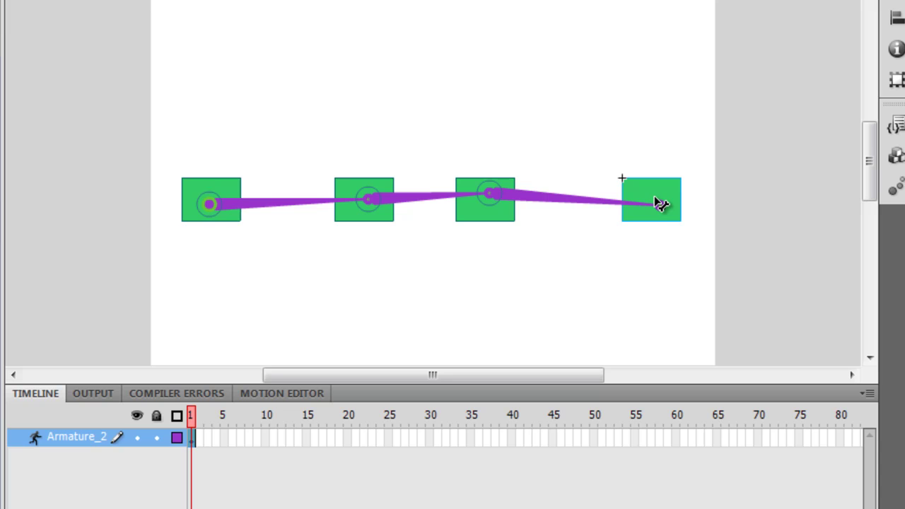
mouse_move(658, 203)
left_mouse_down()
mouse_move(592, 32)
mouse_move(208, 37)
left_mouse_up()
left_click_drag(208, 74, 474, 319)
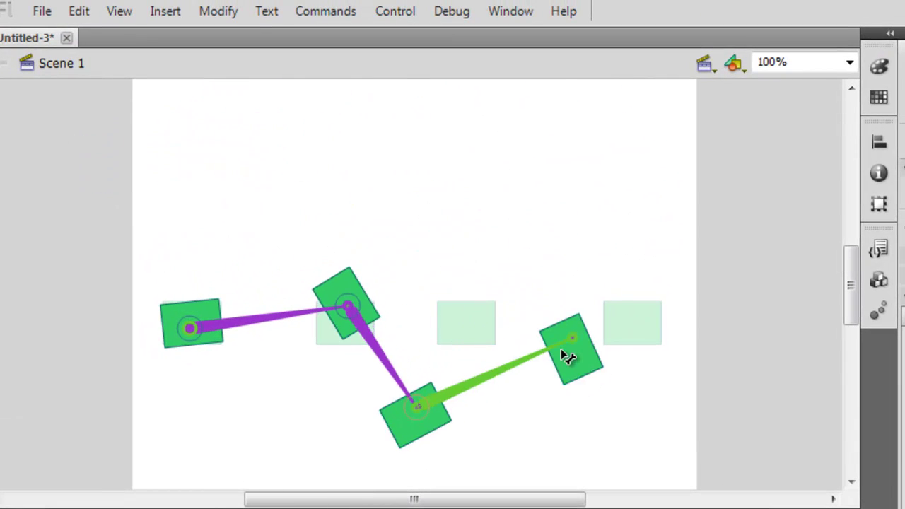
left_click_drag(460, 411, 657, 366)
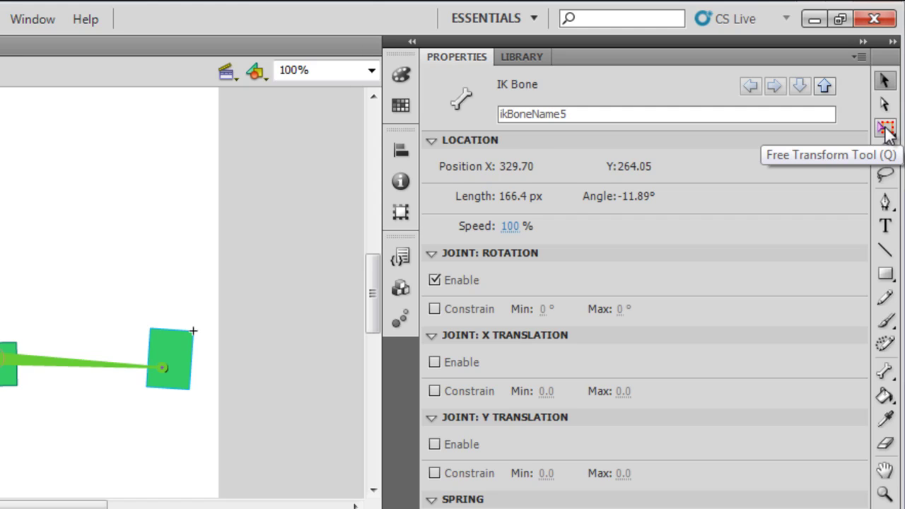
Relocate the bone joints by moving each rectangle's transformation point to its lower-right corner with Free Transform.
left_click(886, 130)
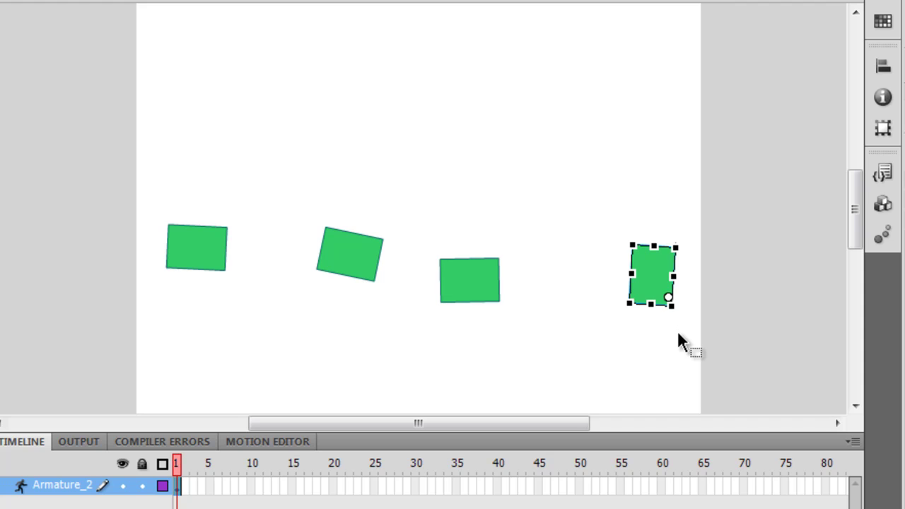
left_click(473, 280)
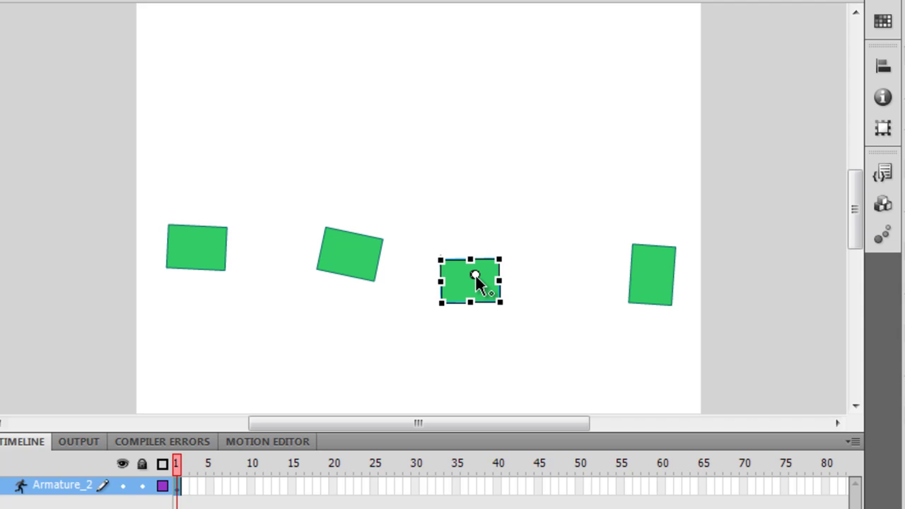
left_click(477, 275)
left_click(355, 263)
left_click(353, 256)
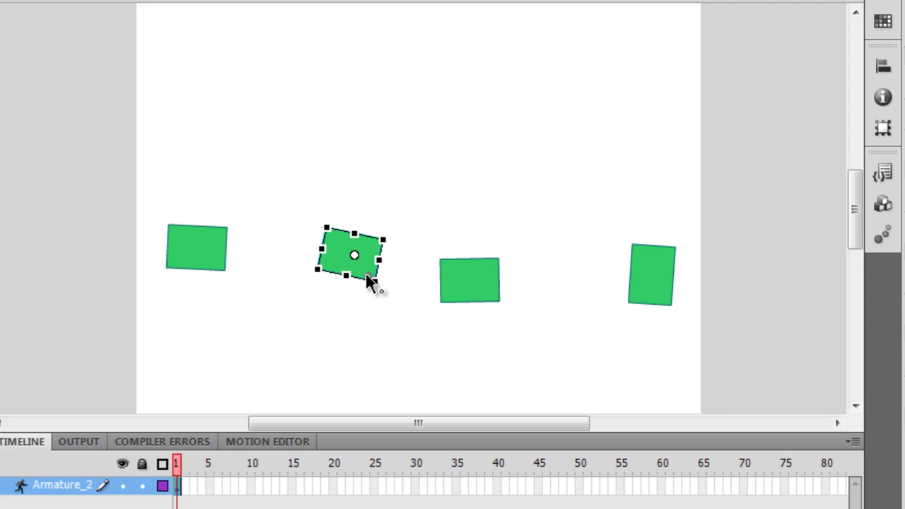
left_click(197, 256)
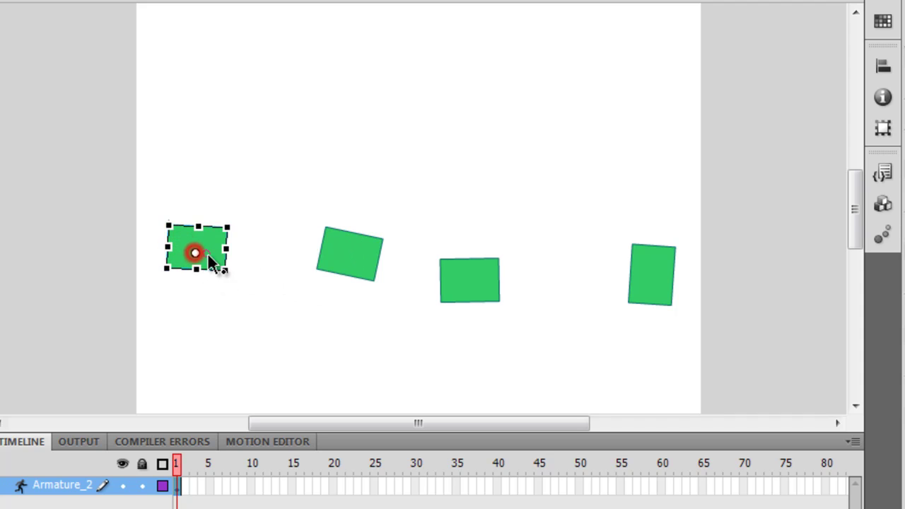
left_click_drag(195, 252, 221, 262)
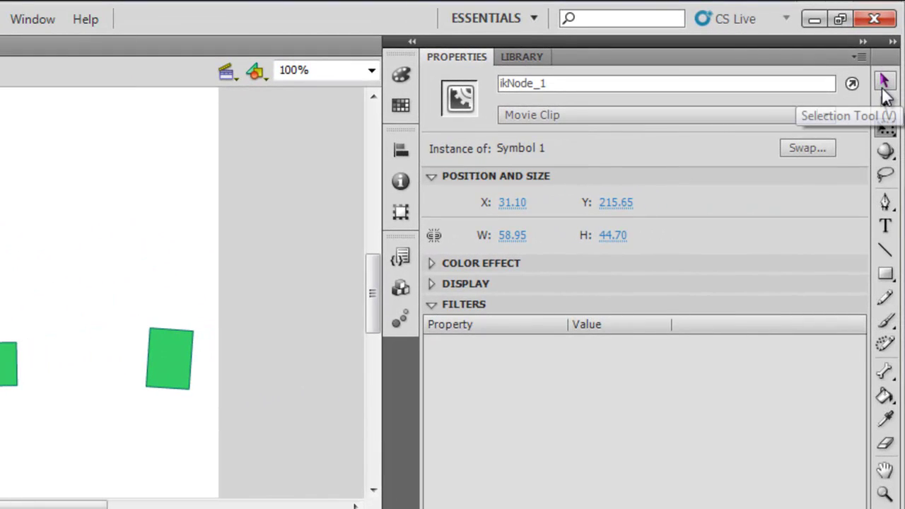
Bend the armature by moving its last rectangle upward with the Selection tool.
left_click(884, 91)
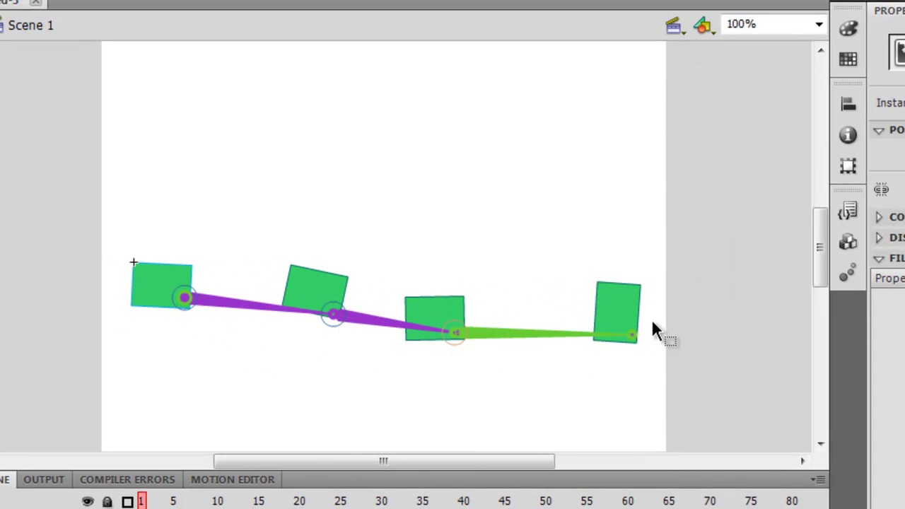
left_click_drag(624, 299, 607, 236)
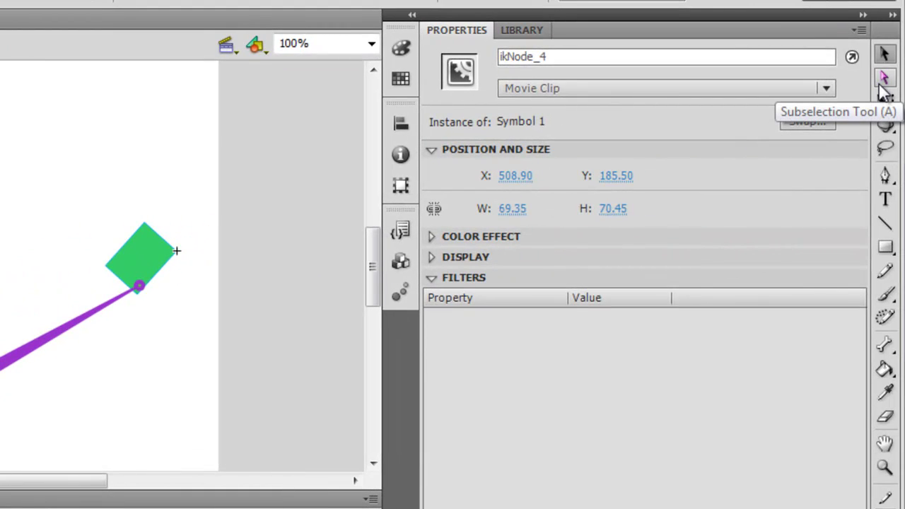
Reposition the first, third and last rectangles independently to change their bone lengths, and stretch the armature out to the right.
left_click(883, 82)
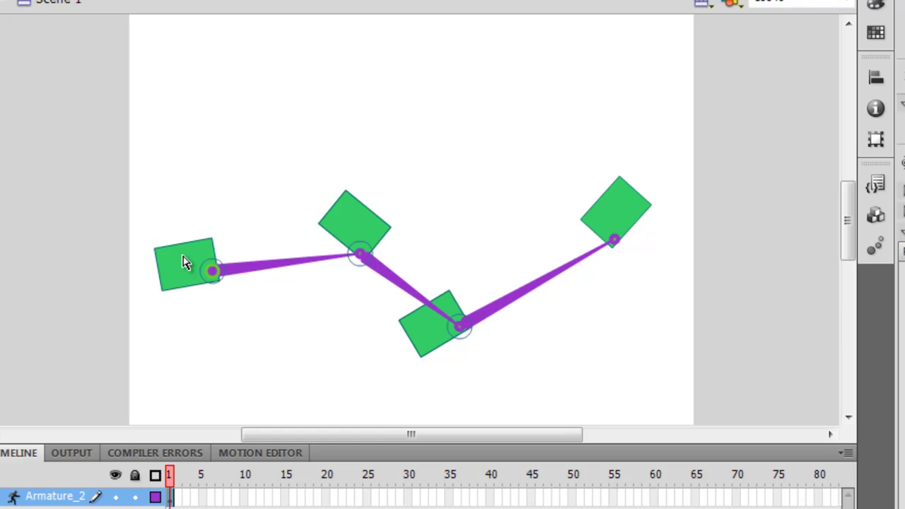
left_click(213, 273)
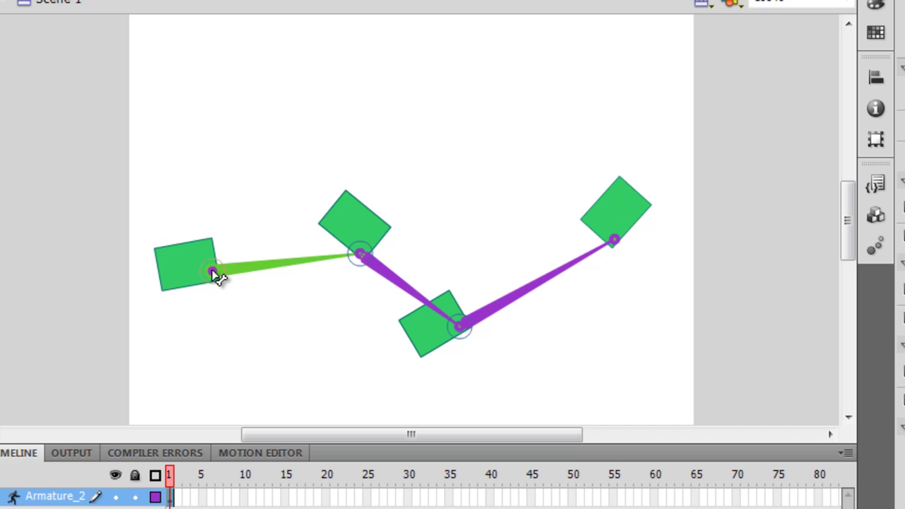
key("ctrl")
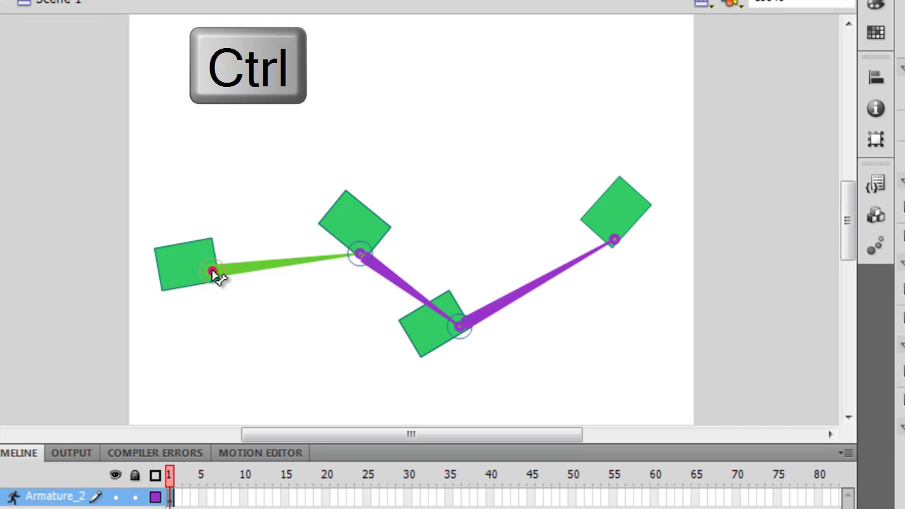
left_click_drag(213, 273, 298, 267)
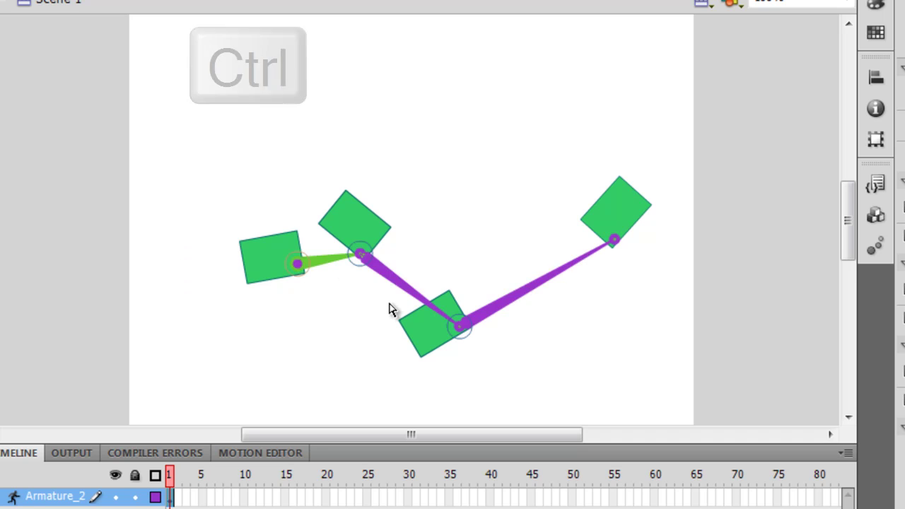
key("ctrl")
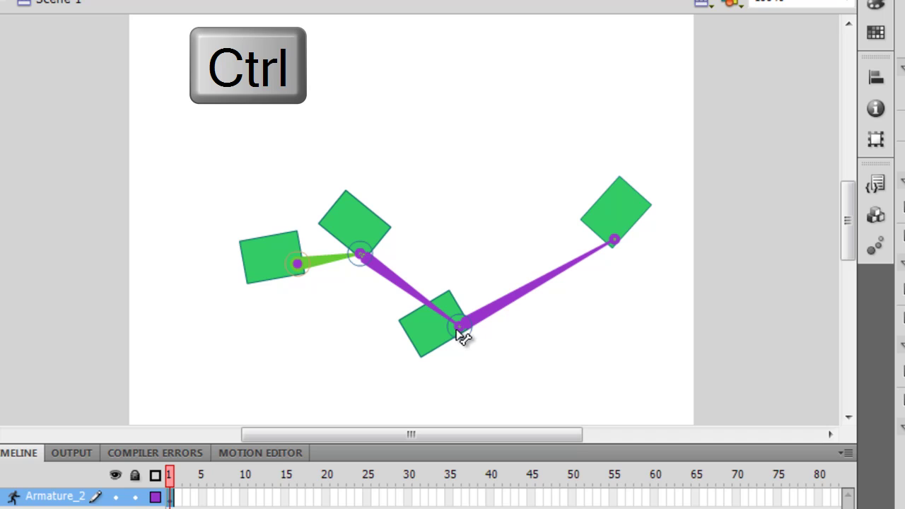
left_click_drag(461, 336, 524, 388)
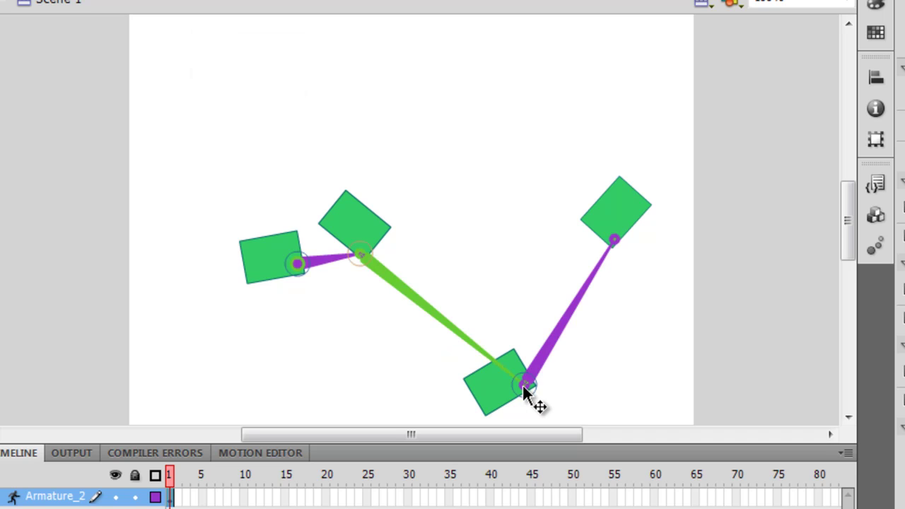
left_click(617, 241, "ctrl")
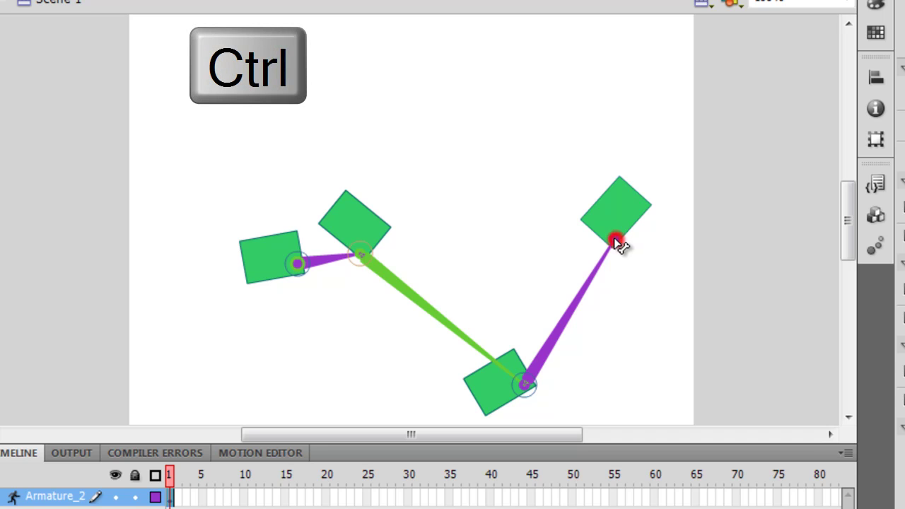
left_click_drag(616, 241, 608, 403)
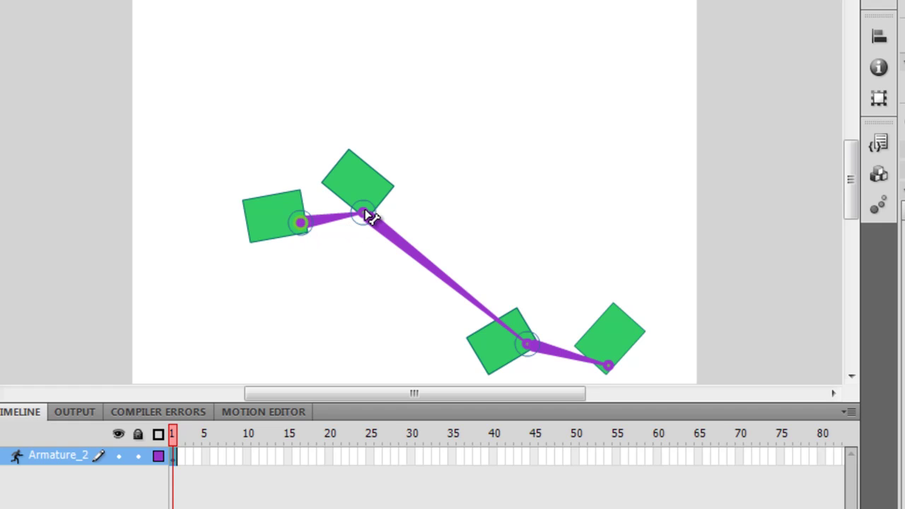
left_click_drag(617, 327, 767, 268)
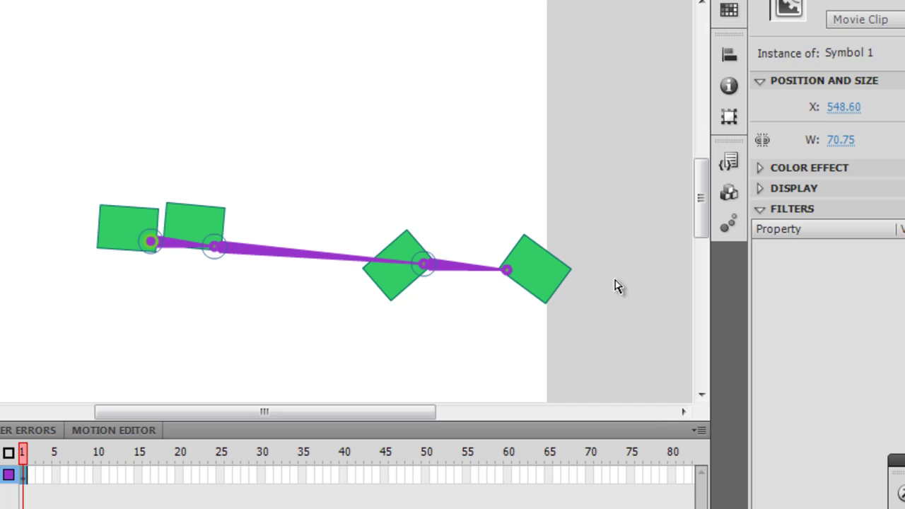
Select individual bones and rectangles with the Subselection tool, then select the first bone with the Selection tool.
left_click(168, 251)
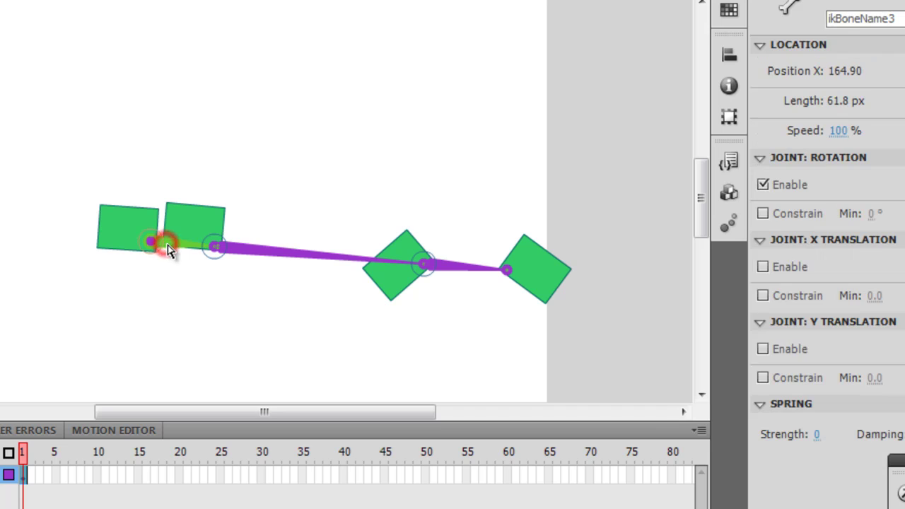
left_click(259, 254)
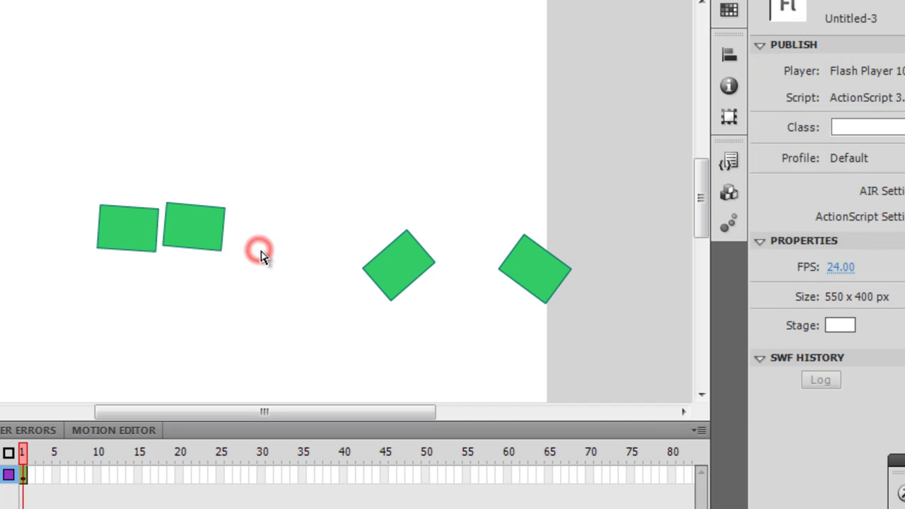
left_click(224, 239)
left_click(273, 255)
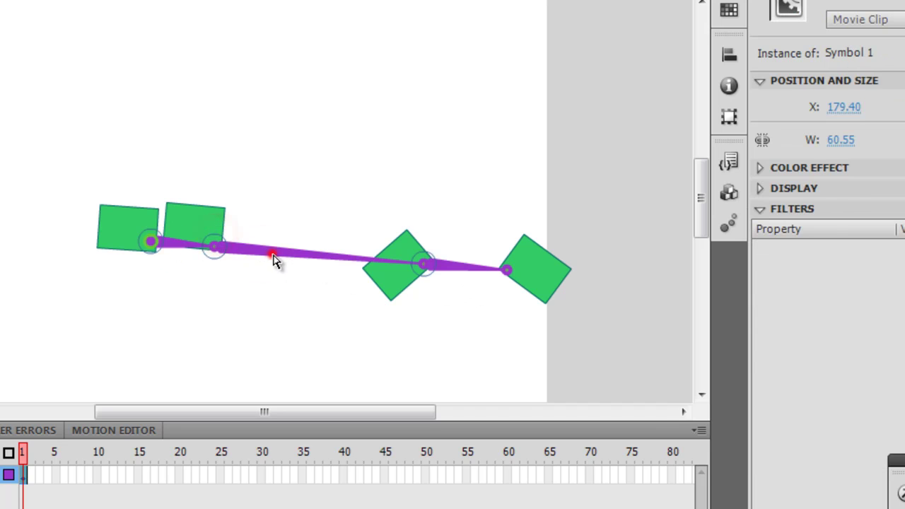
left_click(396, 278)
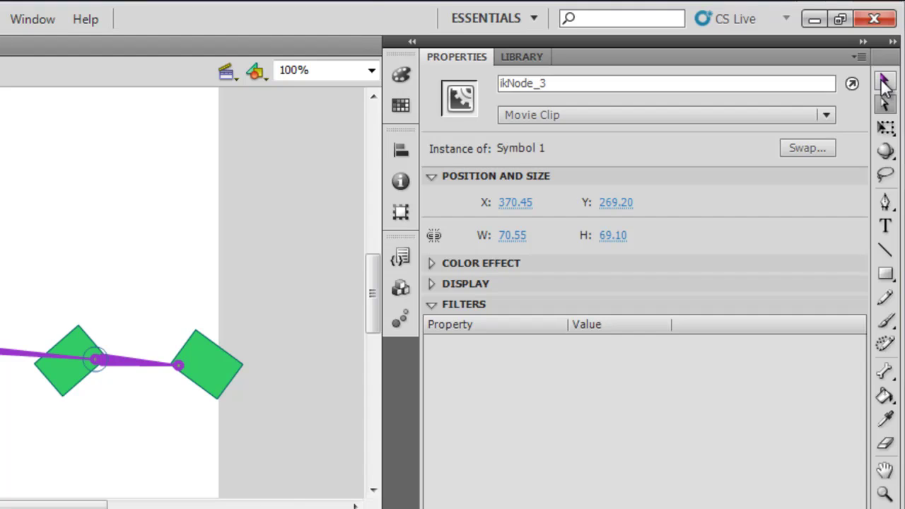
left_click(886, 84)
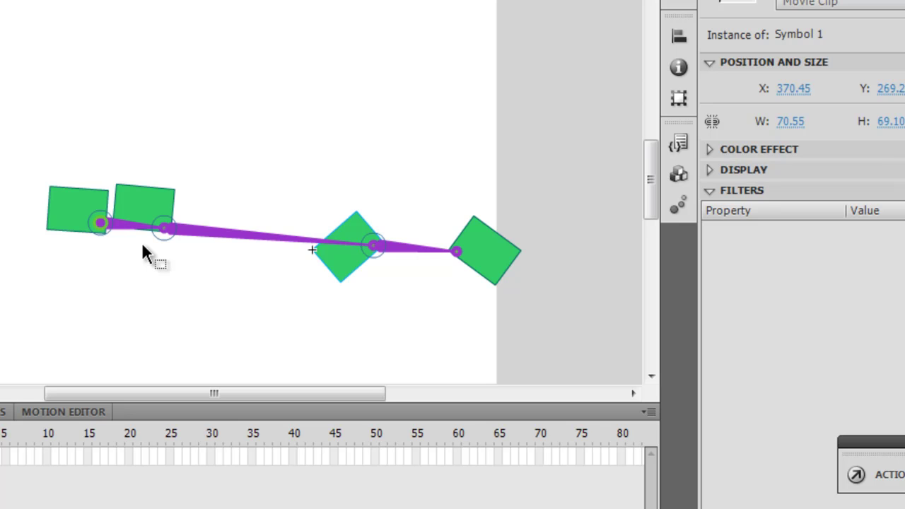
left_click(125, 231)
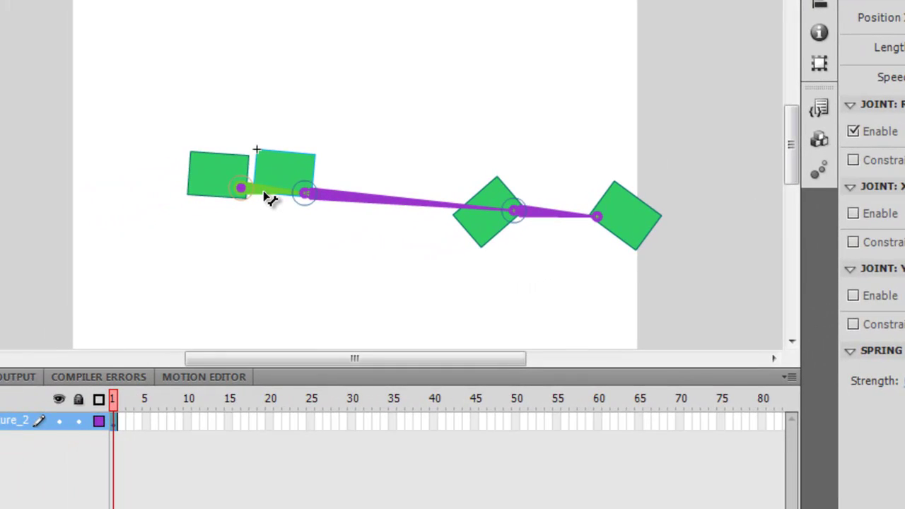
Change the outline color of the Armature_2 layer to blue (#0000FF) and recheck its layer properties.
double_click(99, 422)
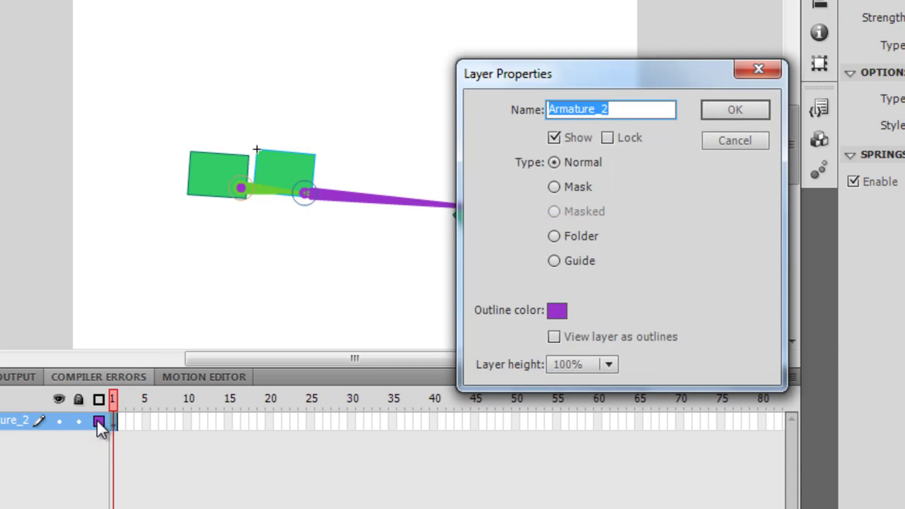
left_click(561, 312)
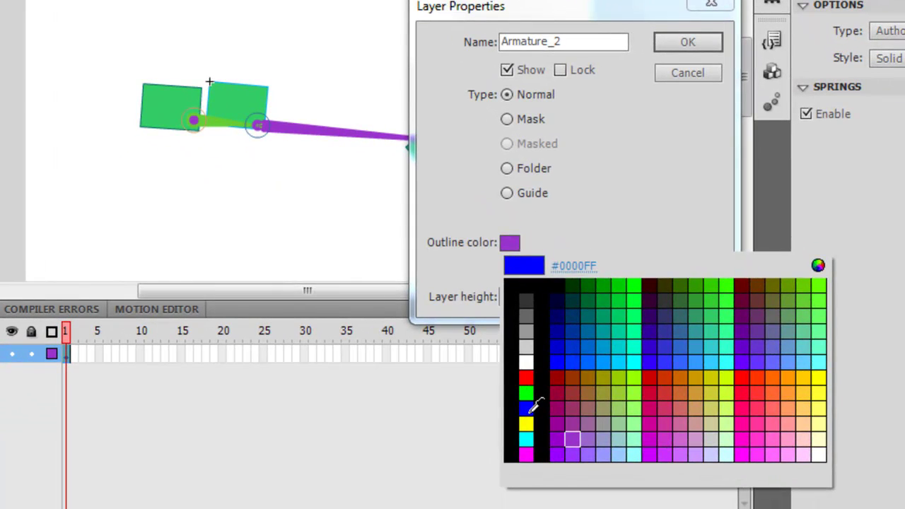
left_click(577, 478)
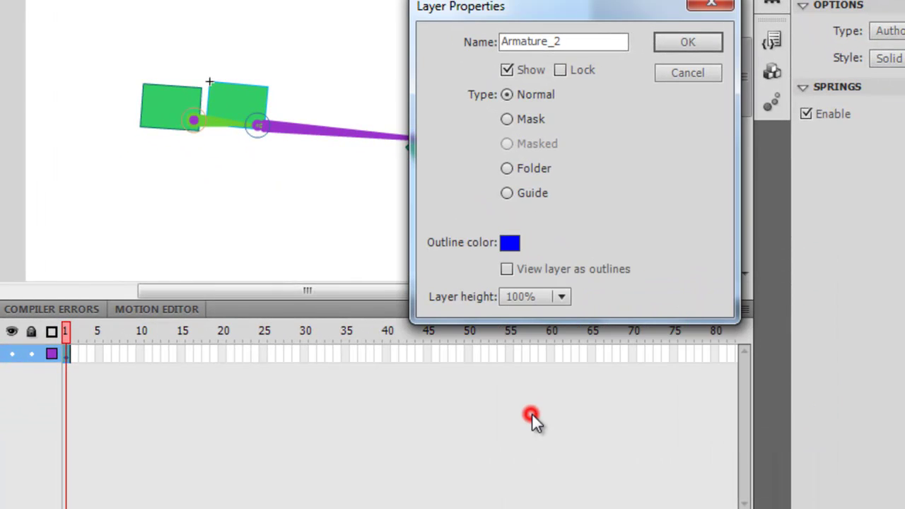
left_click(696, 44)
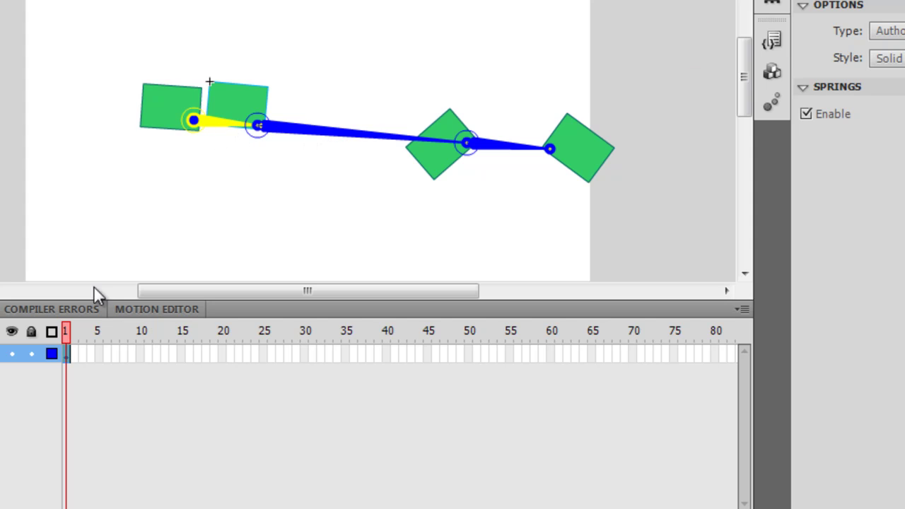
double_click(52, 353)
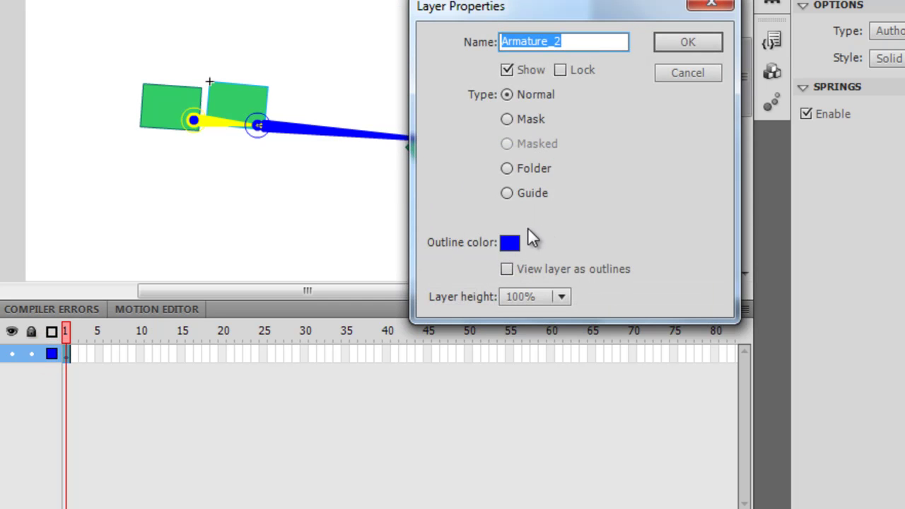
left_click(698, 42)
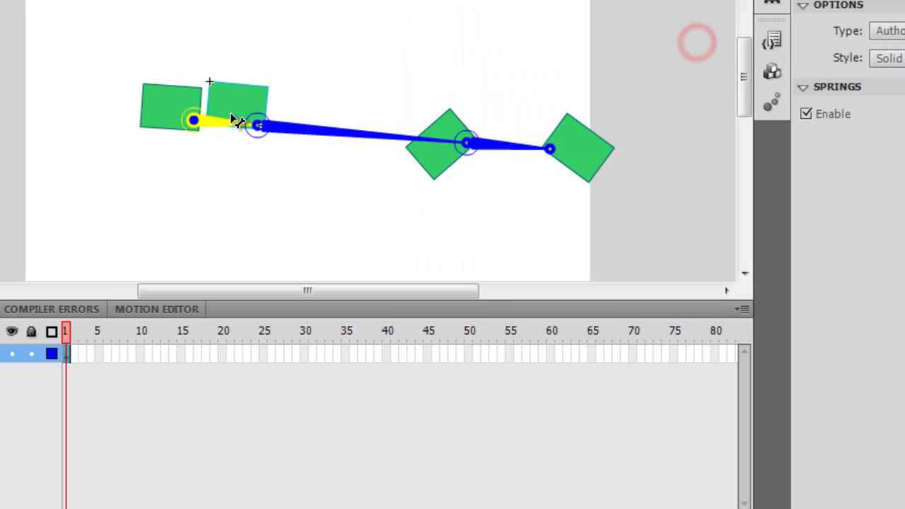
Disable joint rotation for the armature's first bone, between the first and second rectangles.
left_click(219, 132)
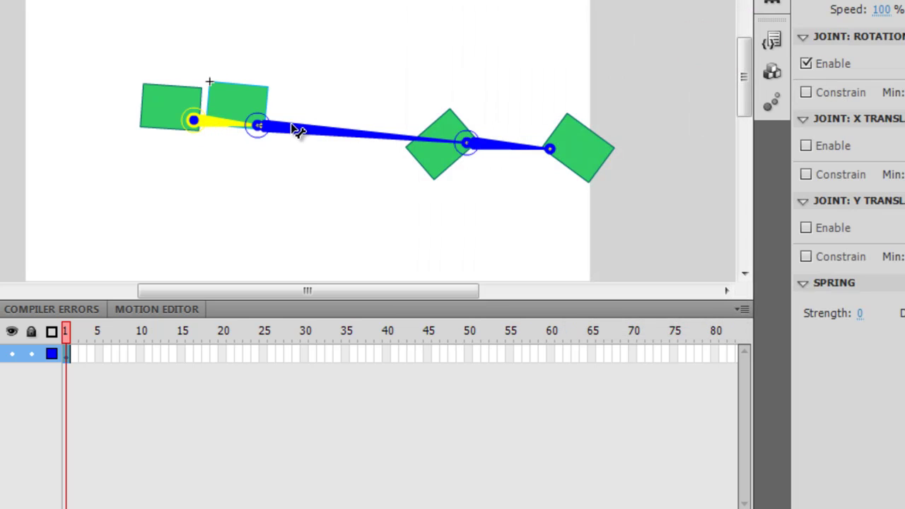
left_click(300, 132)
left_click(218, 129)
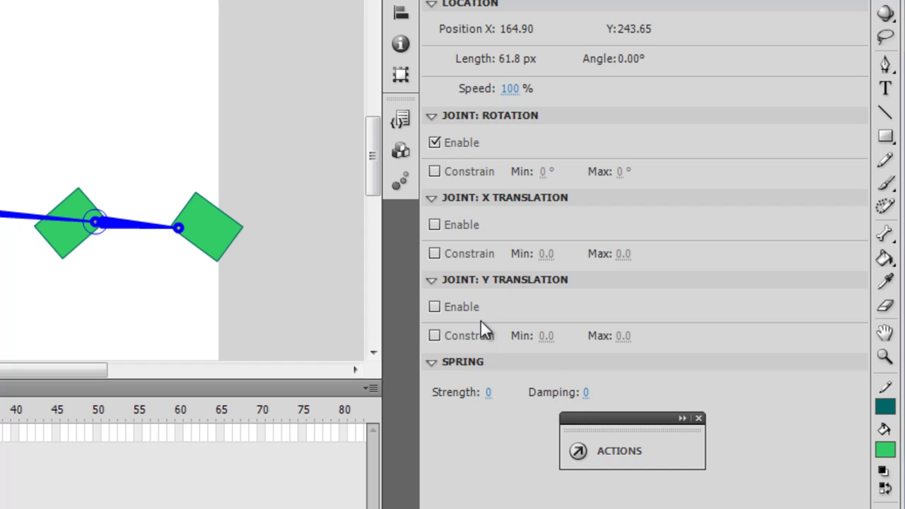
left_click(434, 143)
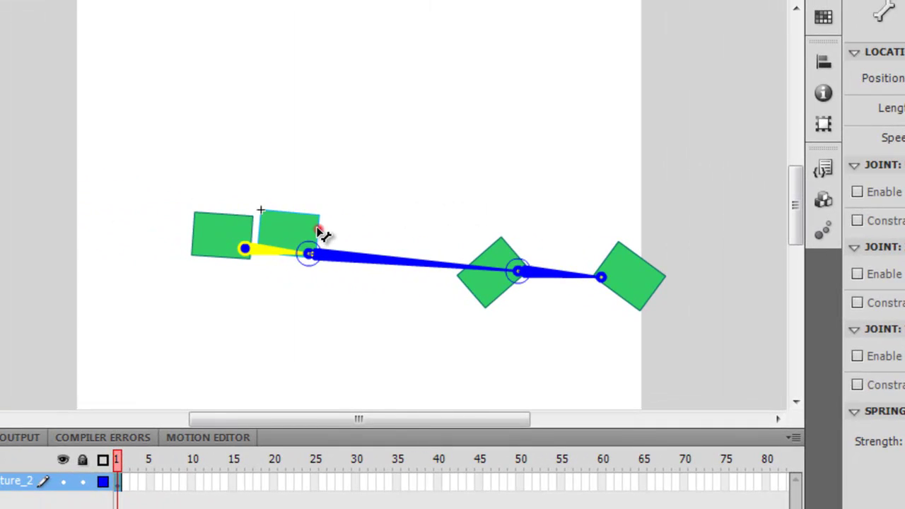
Swing the long middle bone around the second rectangle's joint, leaving the third rectangle raised at the upper right.
left_click_drag(320, 234, 379, 241)
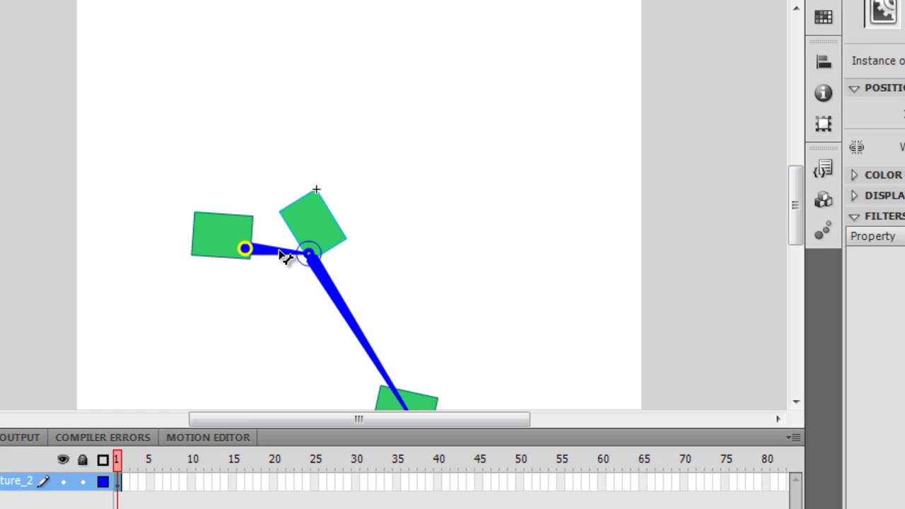
left_click_drag(349, 312, 410, 256)
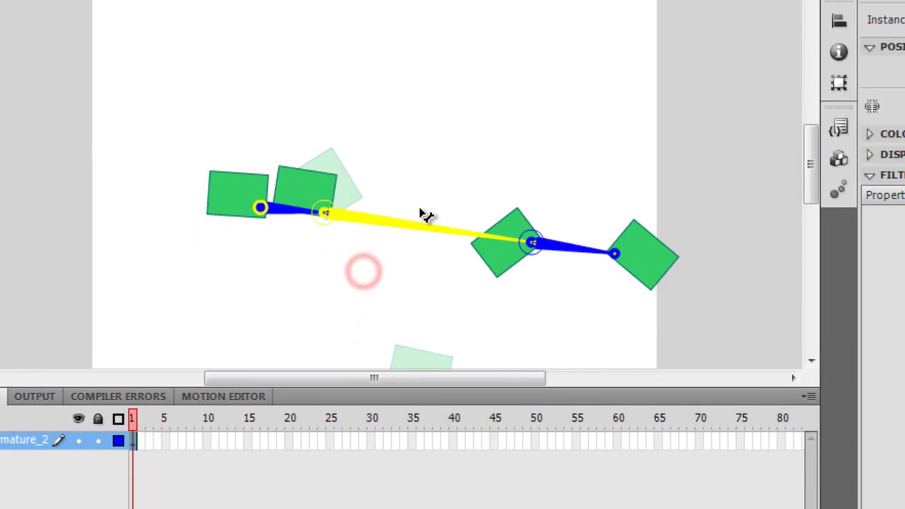
left_click_drag(424, 216, 417, 352)
left_click(411, 340)
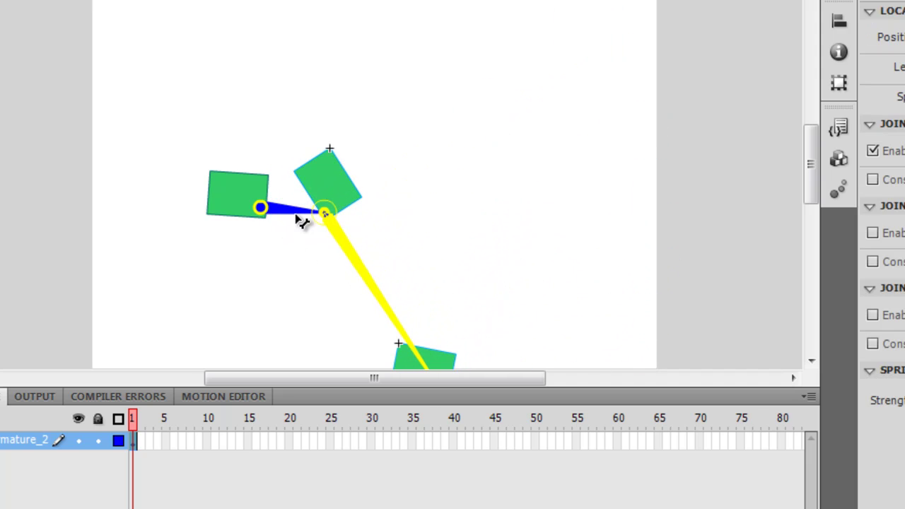
left_click_drag(457, 366, 557, 161)
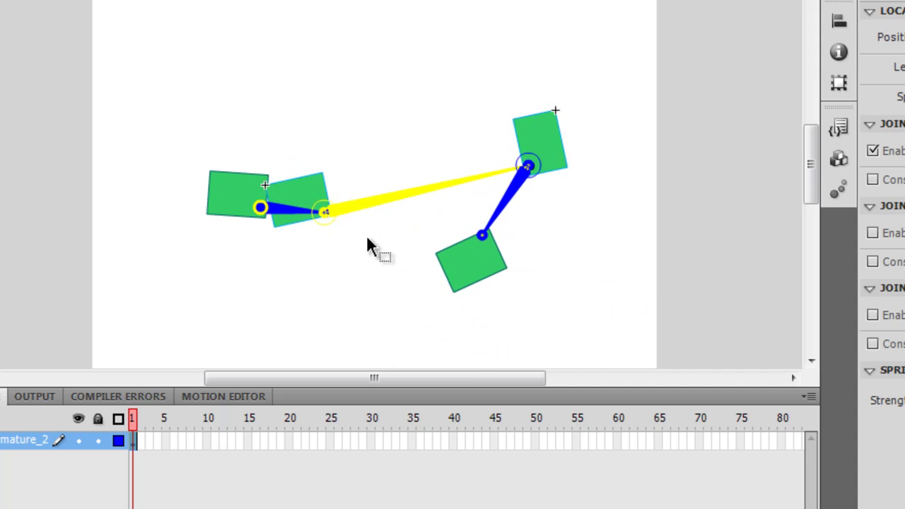
Disable joint rotation for the long middle bone between the second and third rectangles.
left_click(417, 196)
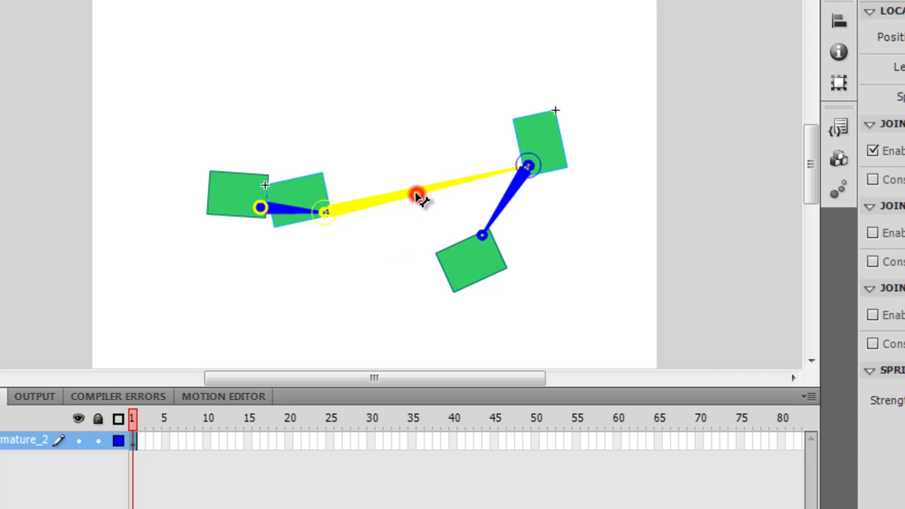
left_click(290, 206)
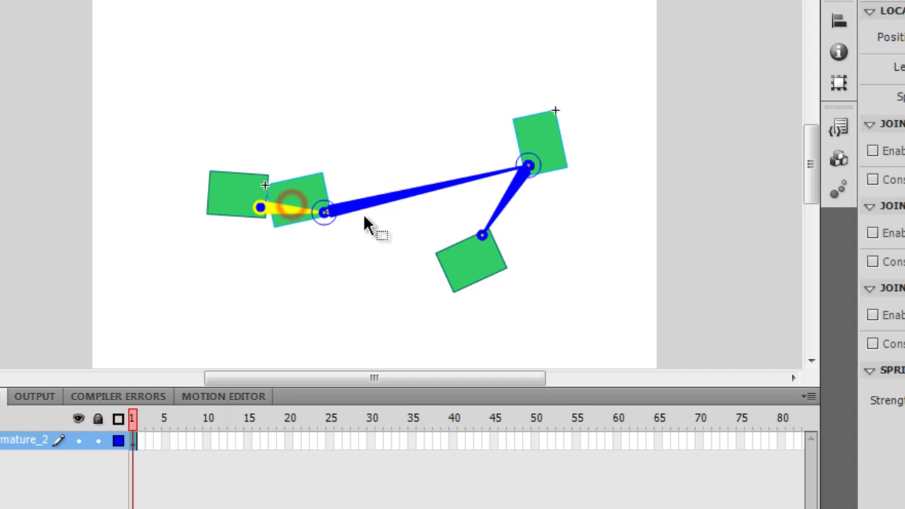
left_click(418, 196)
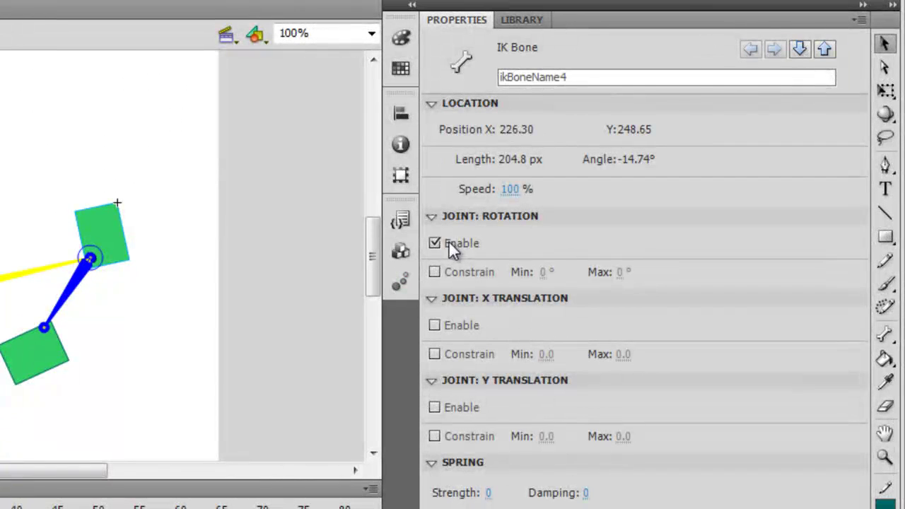
left_click(434, 243)
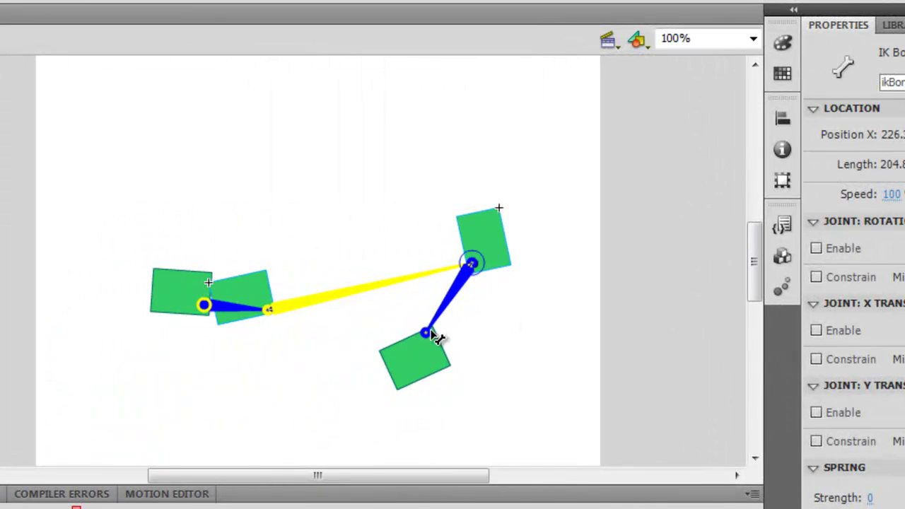
Swing the last rectangle toward the lower right and disable joint rotation for the last bone.
left_click(45, 328)
left_click_drag(433, 340, 530, 396)
left_click(488, 304)
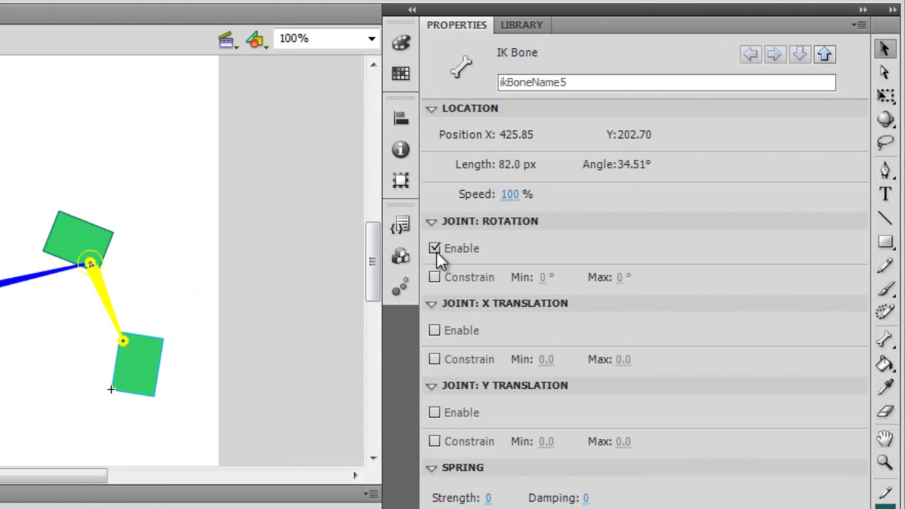
left_click(436, 251)
Test the locked armature by turning the last rectangle back and forth around its own joint.
left_click_drag(157, 372, 39, 412)
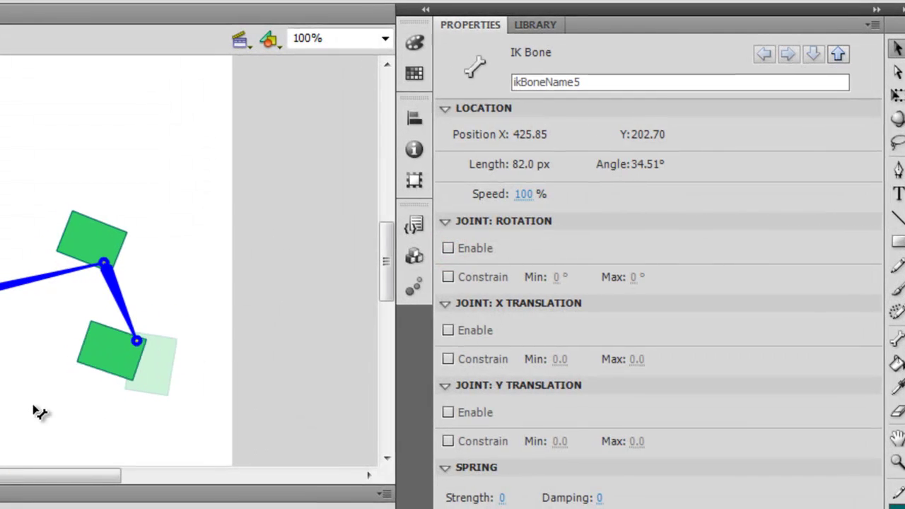
left_click_drag(148, 395, 191, 408)
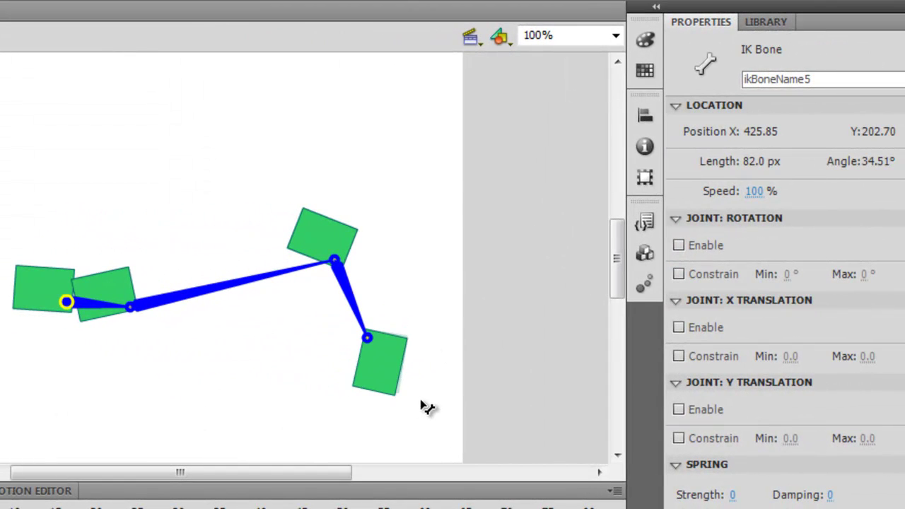
left_click(316, 228)
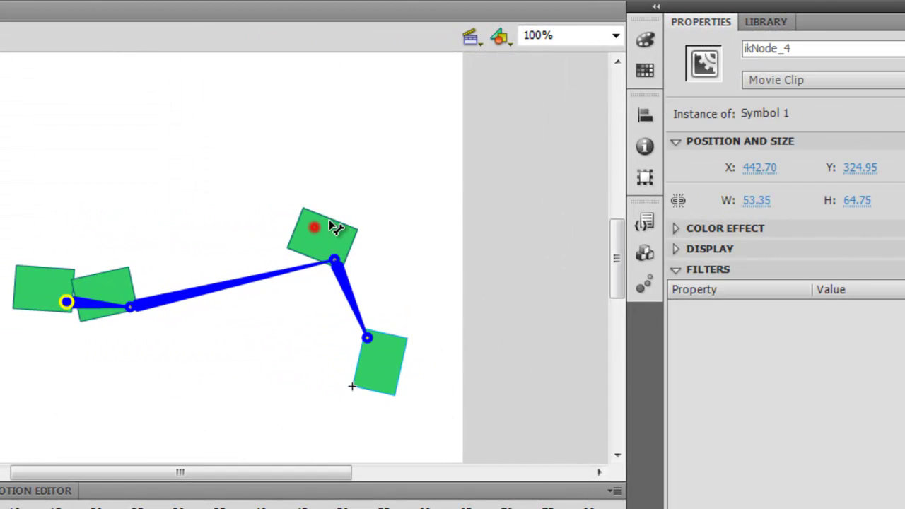
left_click(106, 289)
left_click(48, 277)
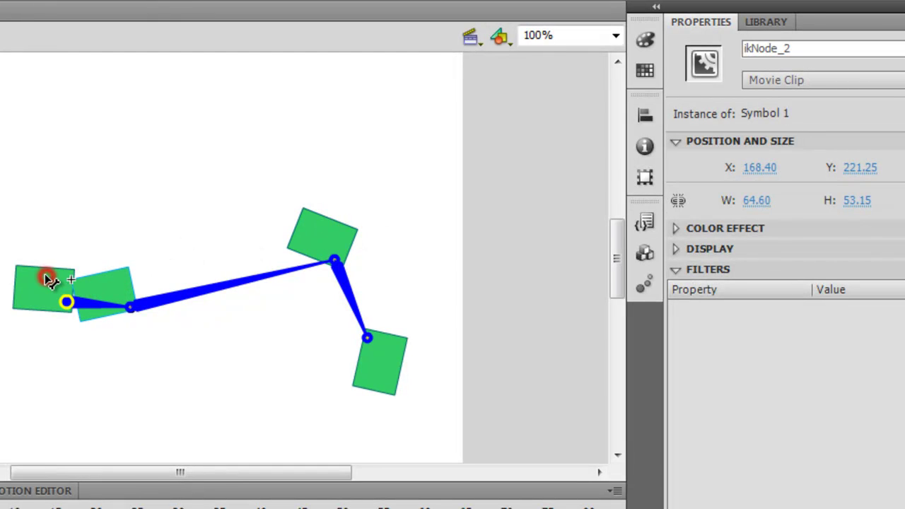
left_click(356, 310)
left_click(231, 289)
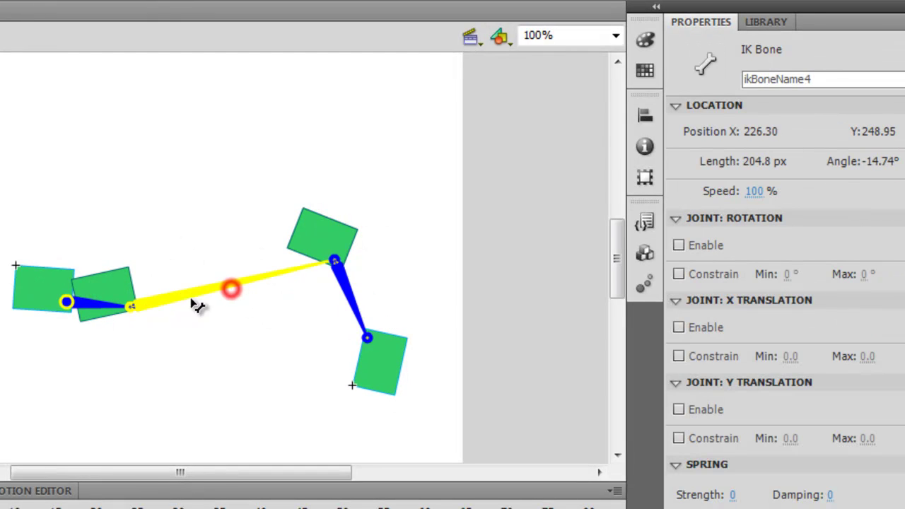
left_click(131, 303)
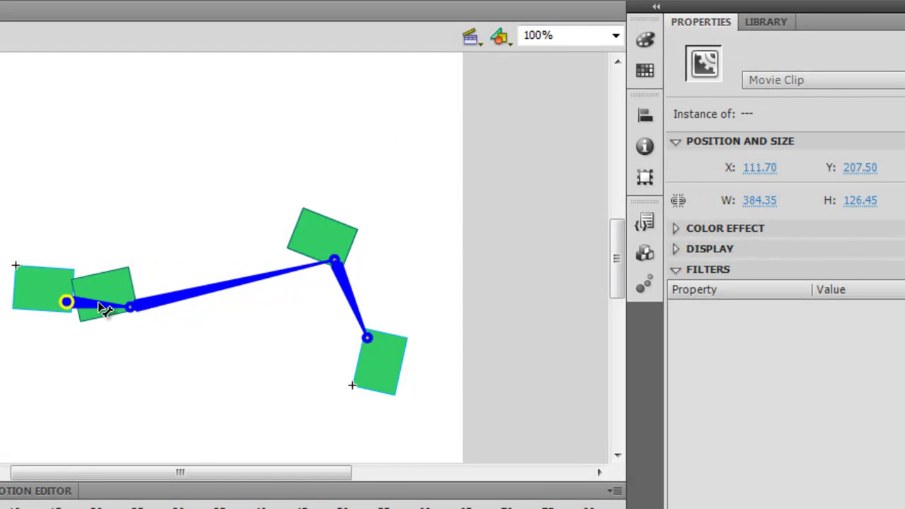
Enable joint rotation again for the first bone, the long middle bone and the last bone.
left_click(100, 304)
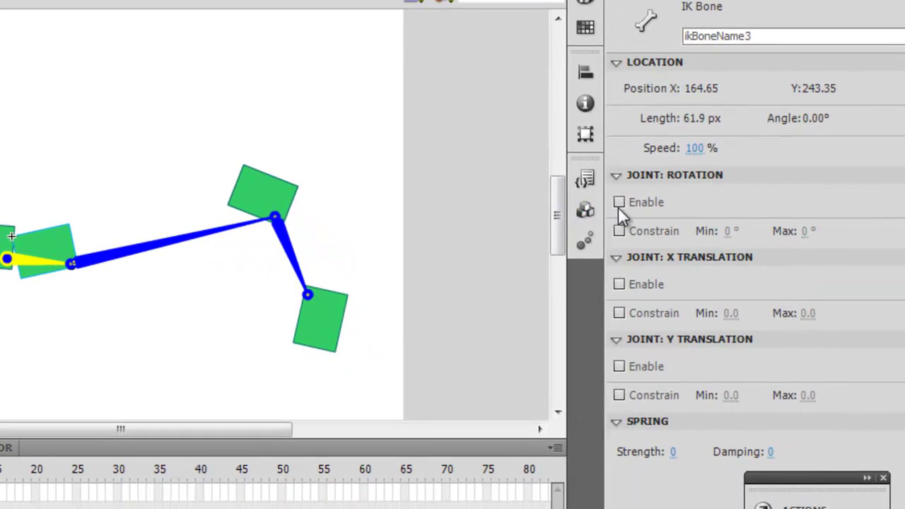
left_click(620, 205)
left_click(203, 241)
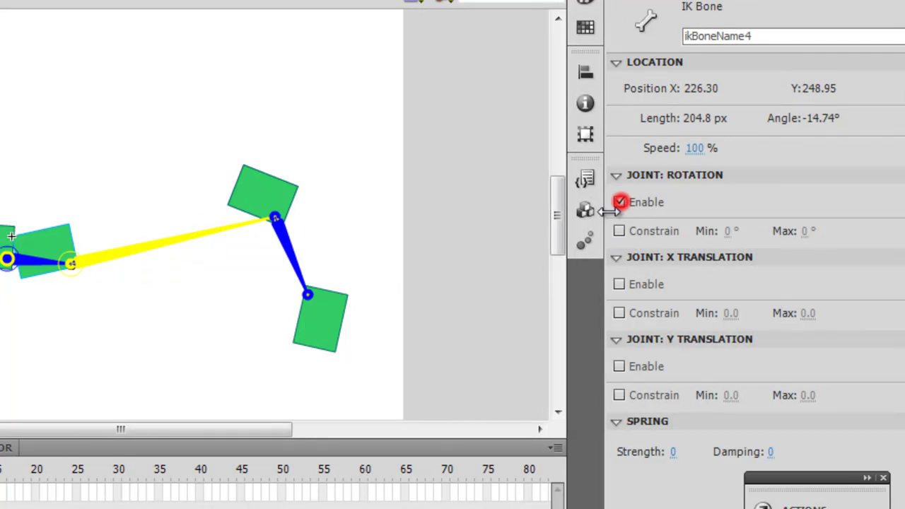
left_click(292, 256)
left_click(619, 203)
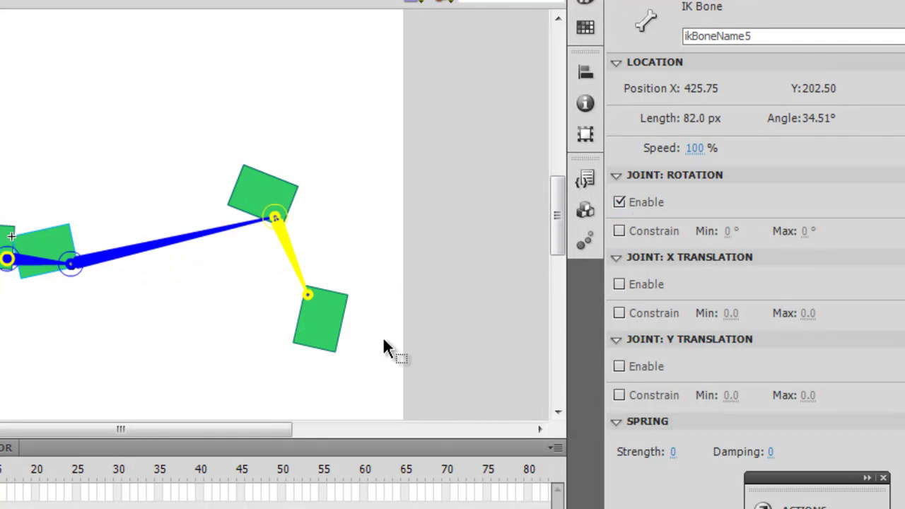
Test the freed armature by swinging the last rectangle around, then stretch the chain out into a nearly horizontal line.
left_click_drag(325, 337, 79, 381)
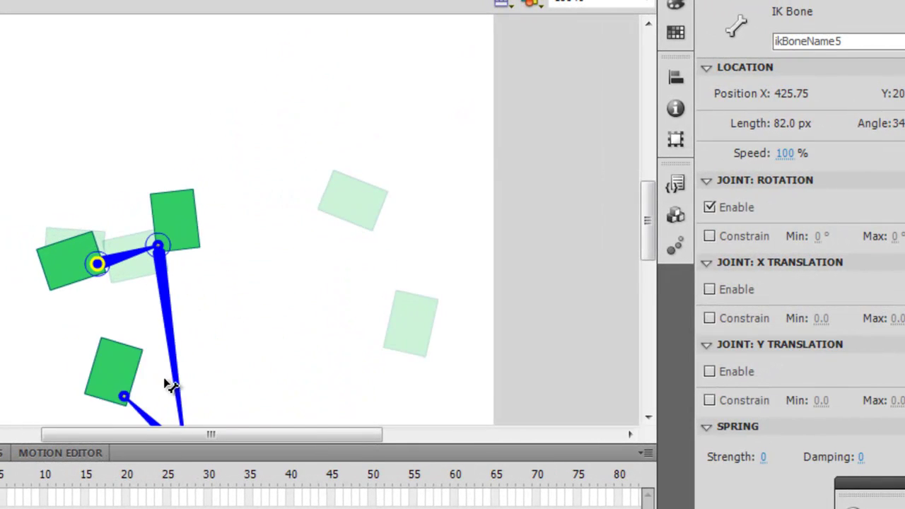
left_click_drag(169, 386, 215, 65)
left_click_drag(289, 92, 541, 271)
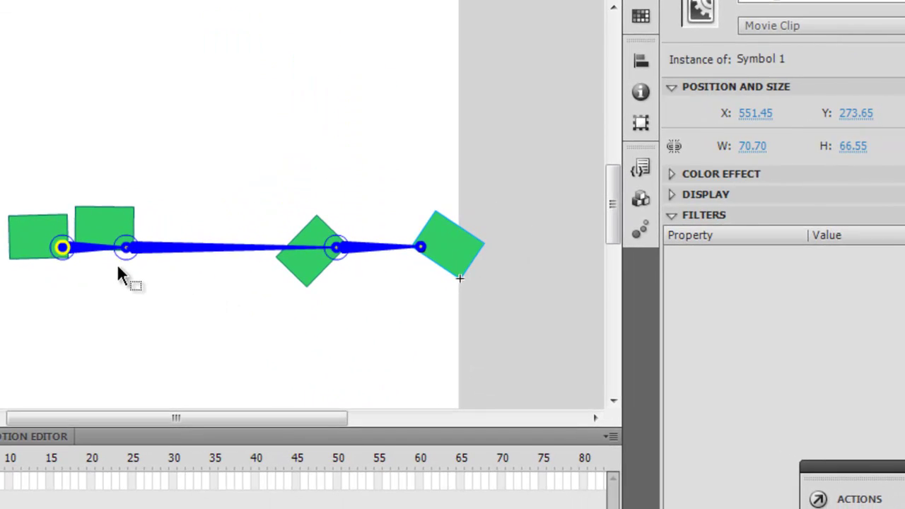
Constrain the first bone's joint rotation to between -45° and 45° and test the limits by moving the last rectangle.
left_click(100, 257)
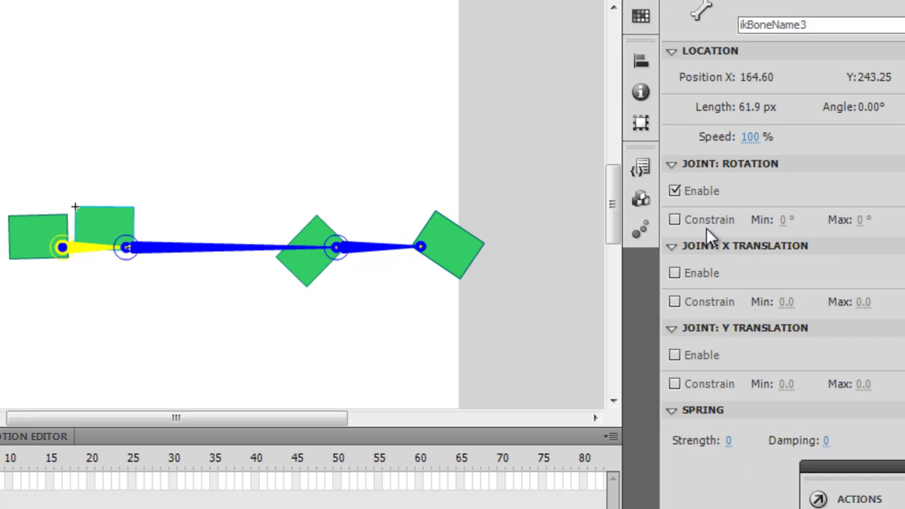
left_click(674, 220)
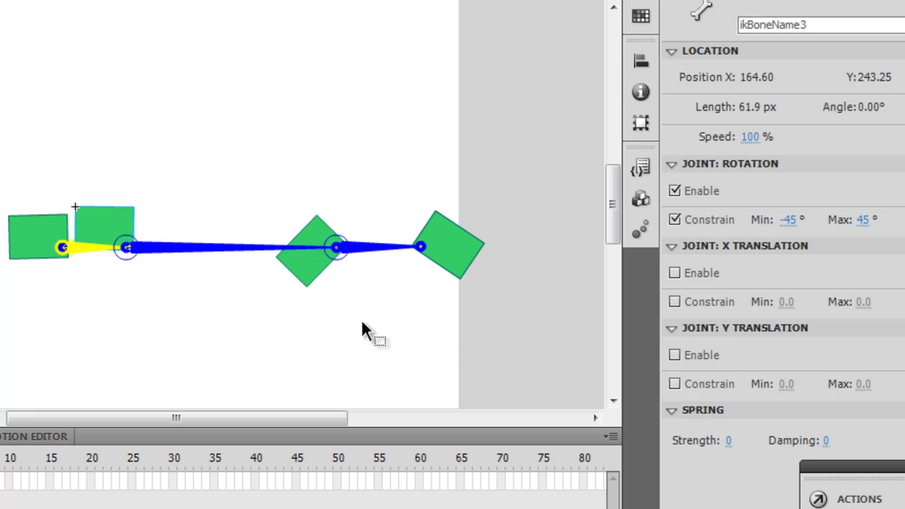
left_click_drag(450, 242, 539, 230)
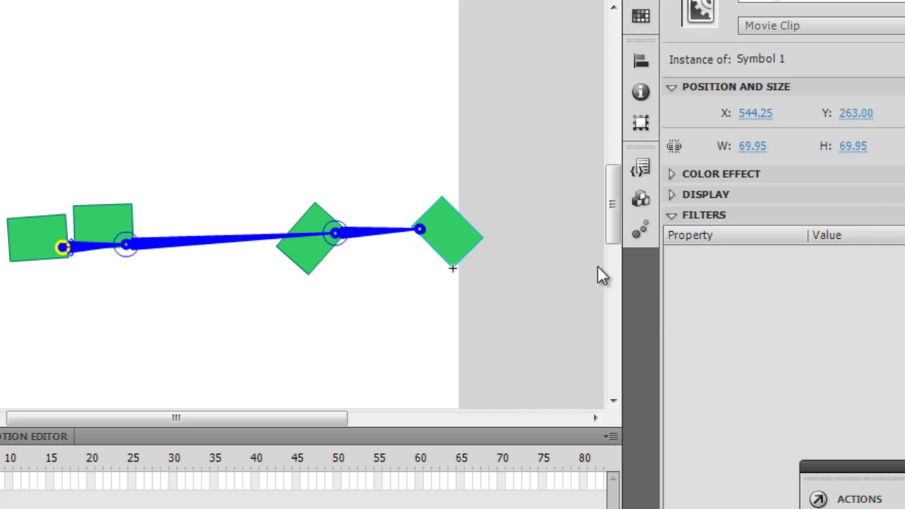
Turn off the rotation constraint and joint rotation for the first bone, then test the chain by moving the last rectangle.
left_click(94, 249)
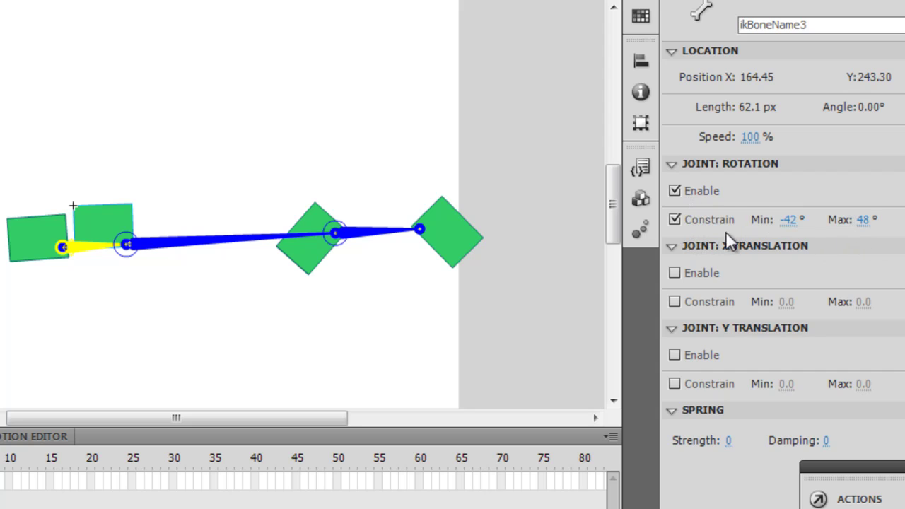
left_click(675, 219)
left_click(675, 219)
left_click(676, 193)
left_click_drag(452, 239, 599, 247)
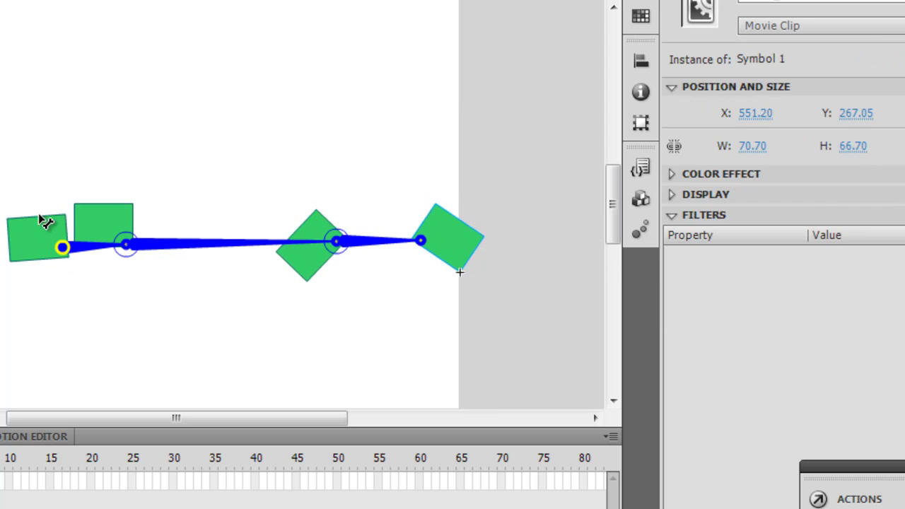
left_click(39, 251)
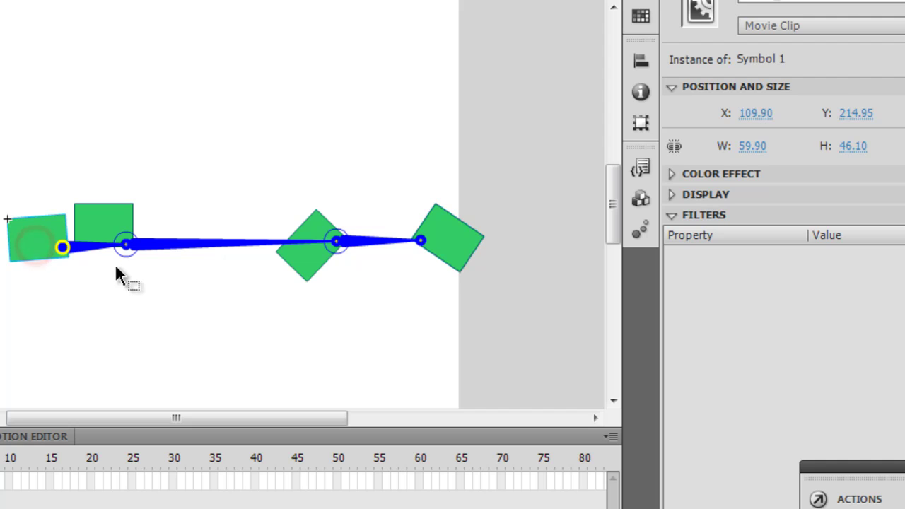
Enable X translation for the first bone's joint.
left_click(94, 251)
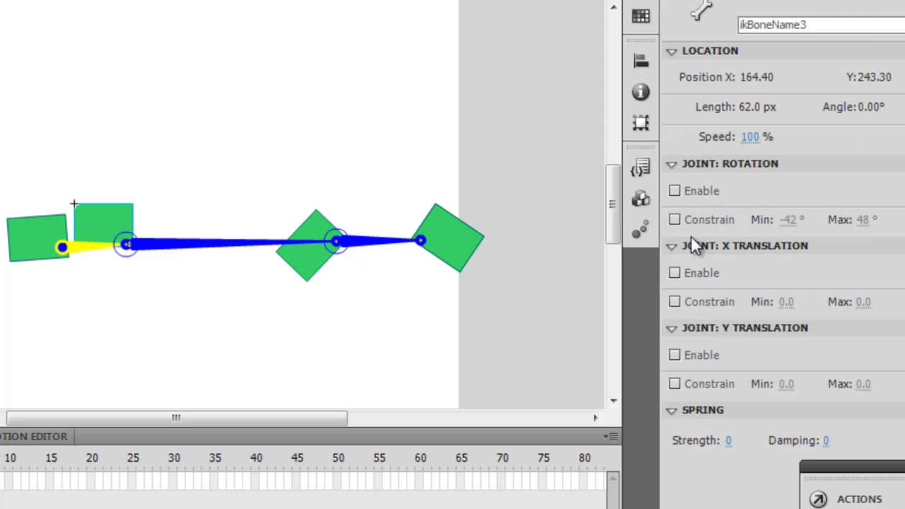
left_click(675, 273)
Try sliding the whole armature far along the X axis by its last rectangle, and undo the slide.
left_click_drag(461, 248, 629, 240)
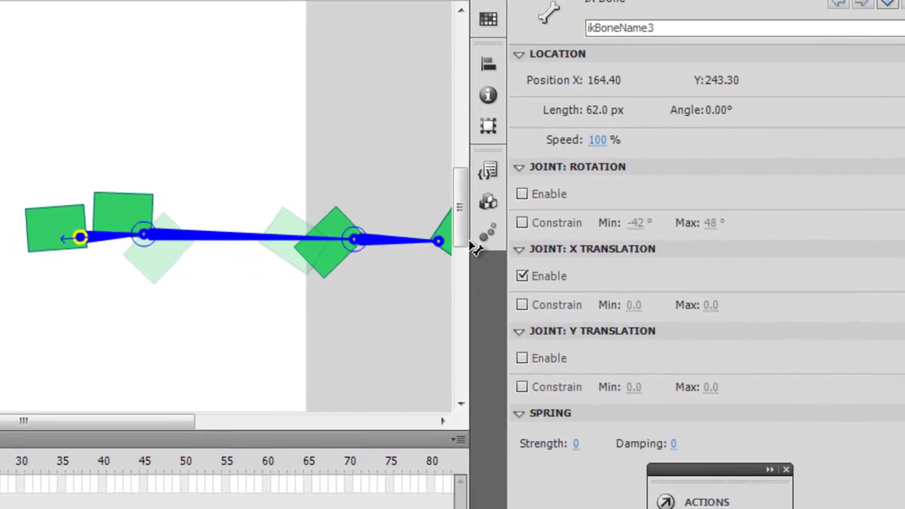
left_click_drag(476, 249, 676, 280)
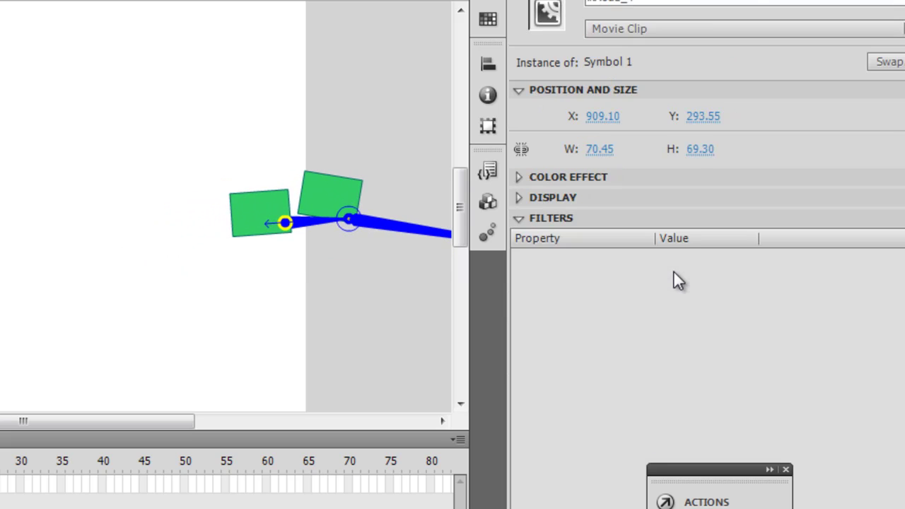
key("ctrl+z")
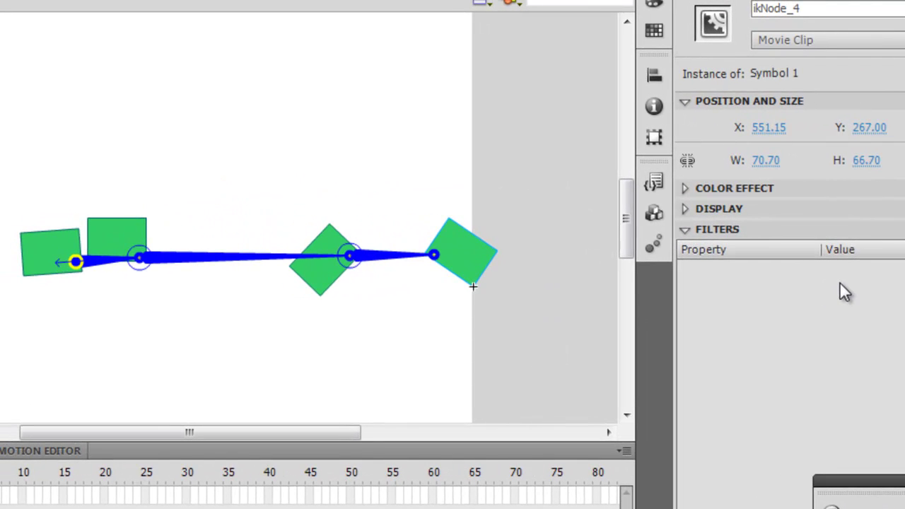
Constrain the first bone's X translation to between -50 and 50.
left_click(107, 260)
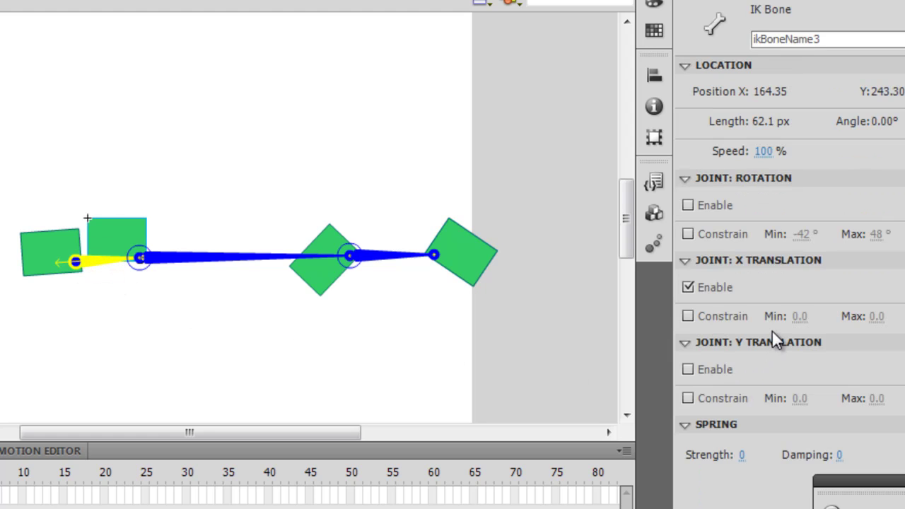
left_click(689, 317)
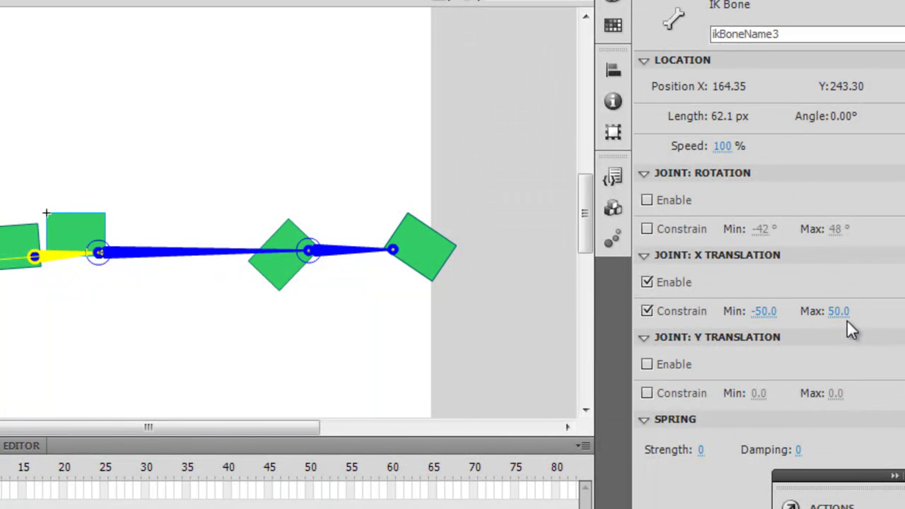
Test the constrained X translation by sliding the armature back and forth by its last and first rectangles.
left_click_drag(467, 256, 556, 265)
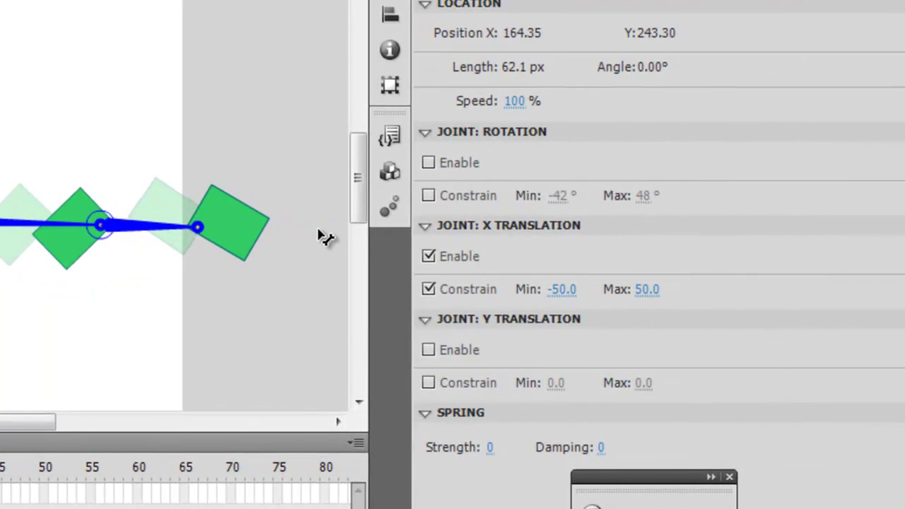
left_click_drag(324, 237, 273, 227)
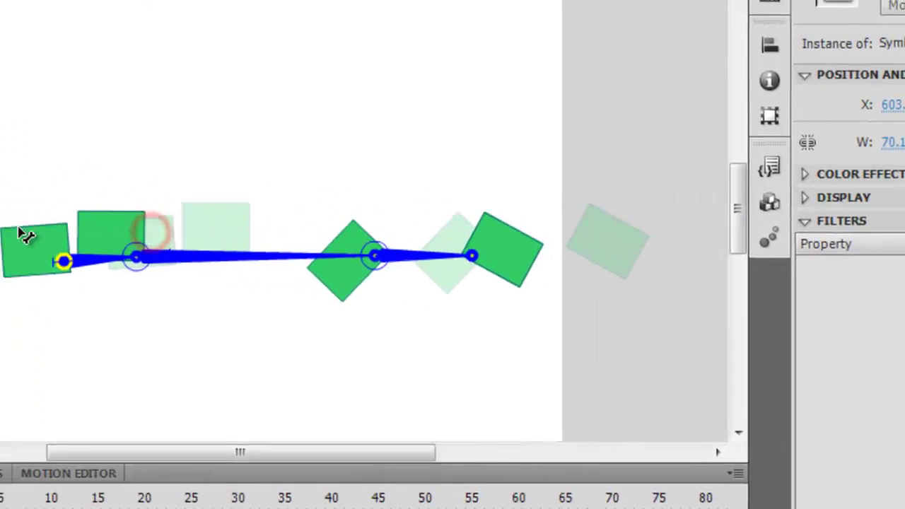
key("Return")
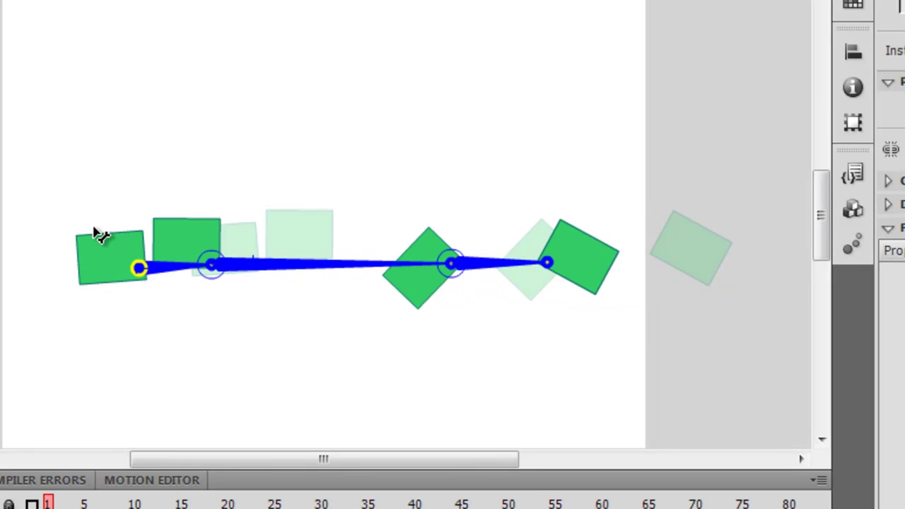
left_click_drag(219, 247, 197, 244)
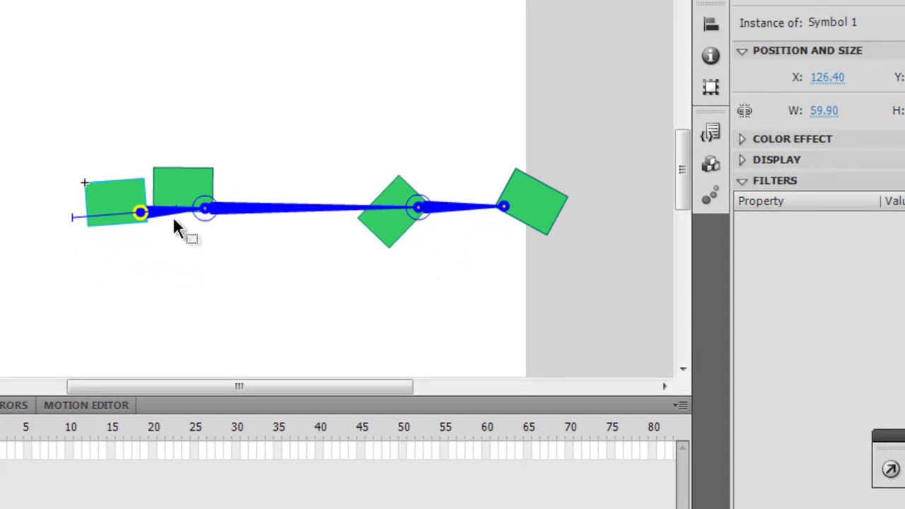
Disable X translation and its constraint for the first bone.
left_click(242, 266)
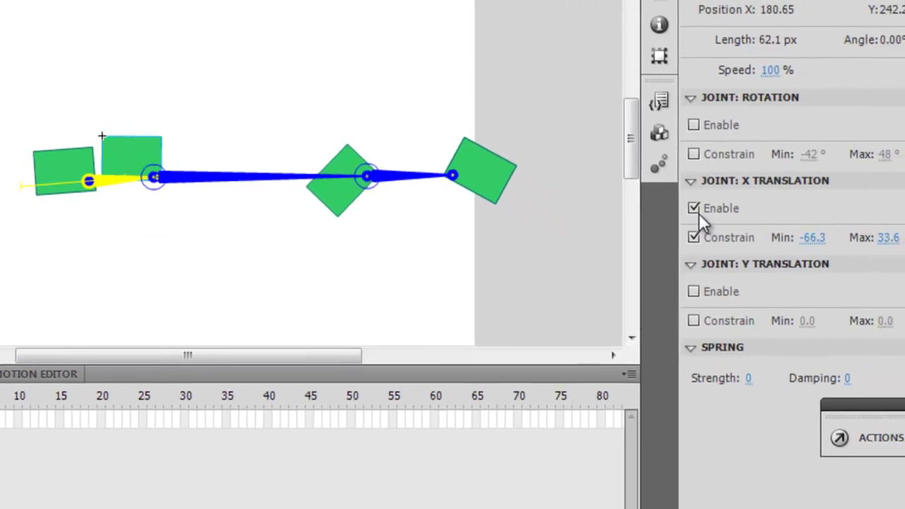
left_click(694, 208)
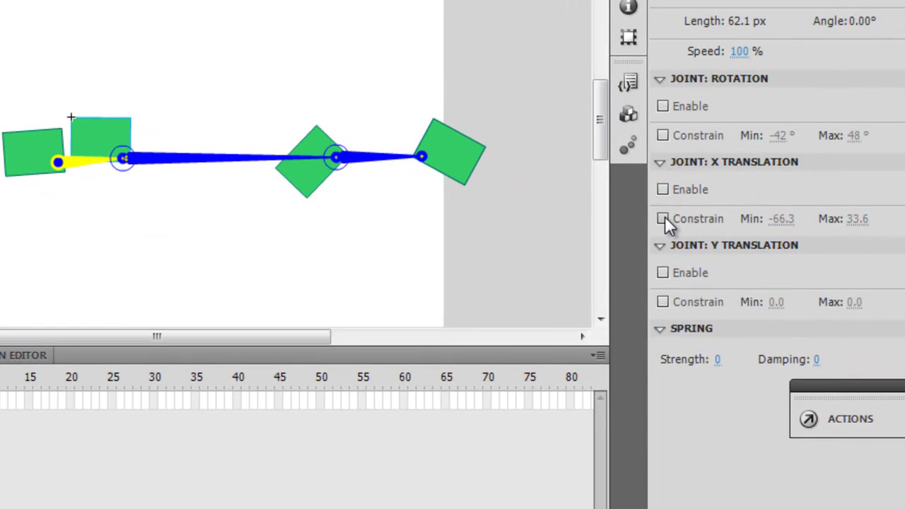
Enable Y translation for the first bone, constrain it with a minimum of -50, and test it by moving the first rectangle.
left_click(662, 274)
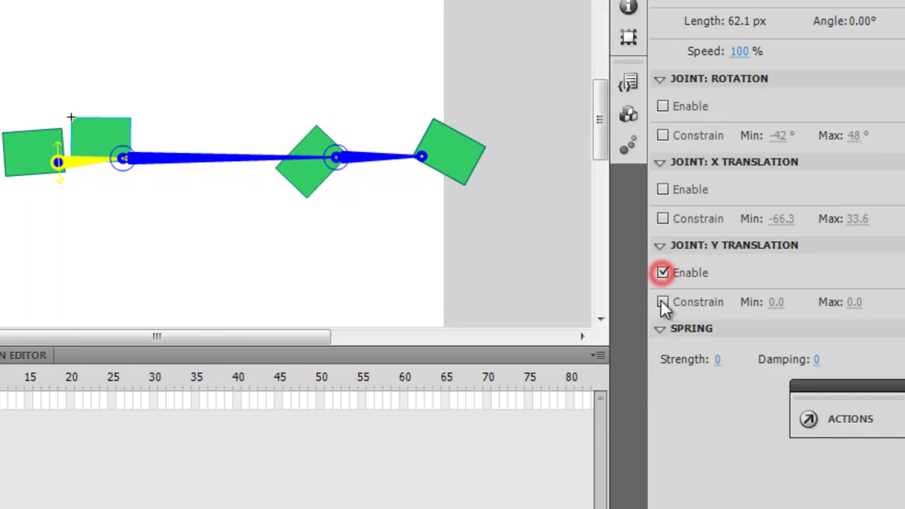
left_click(661, 302)
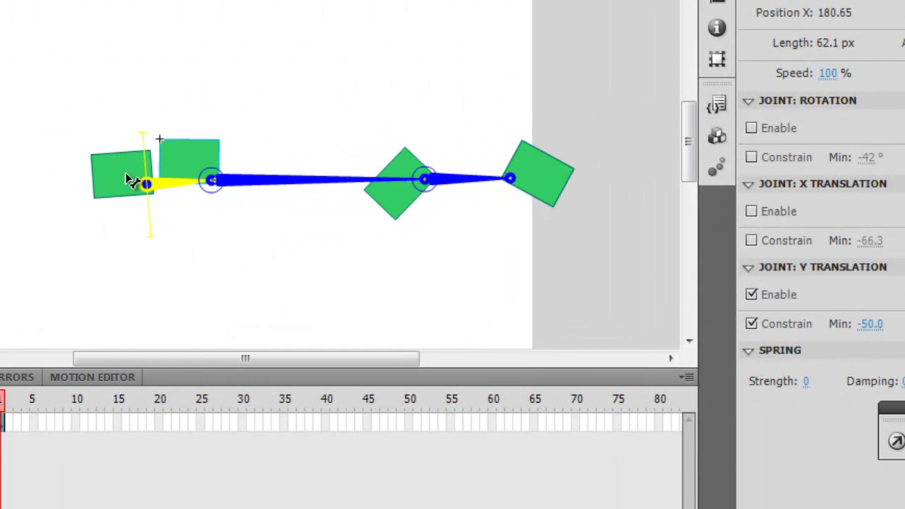
left_click_drag(130, 174, 263, 172)
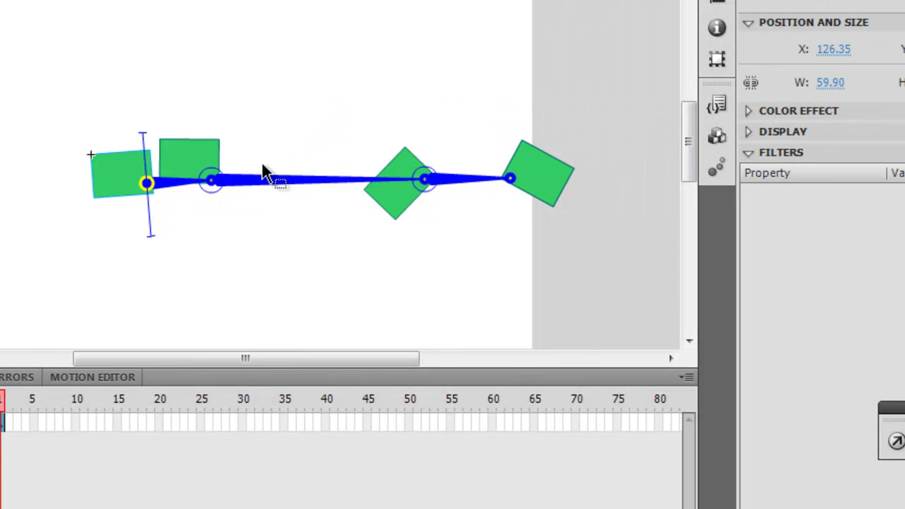
Disable Y translation and its constraint for the first bone and enable its joint rotation again.
left_click(171, 184)
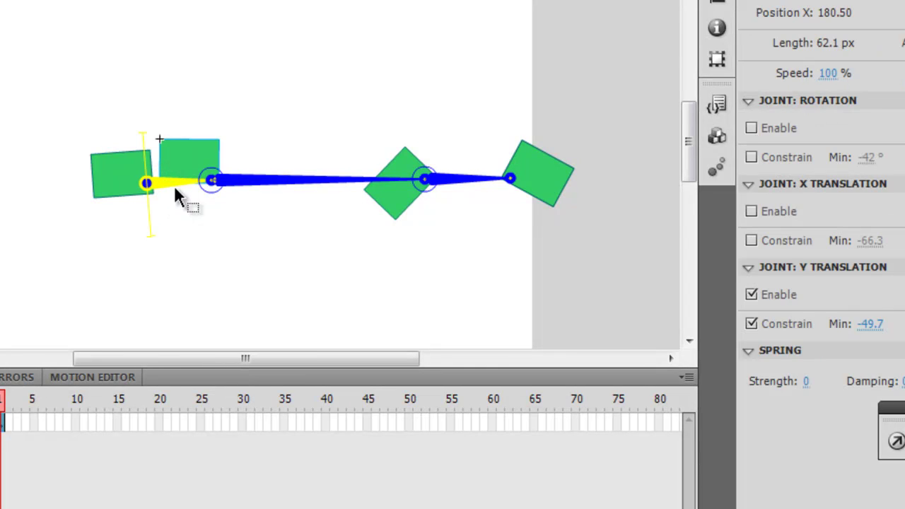
left_click(752, 295)
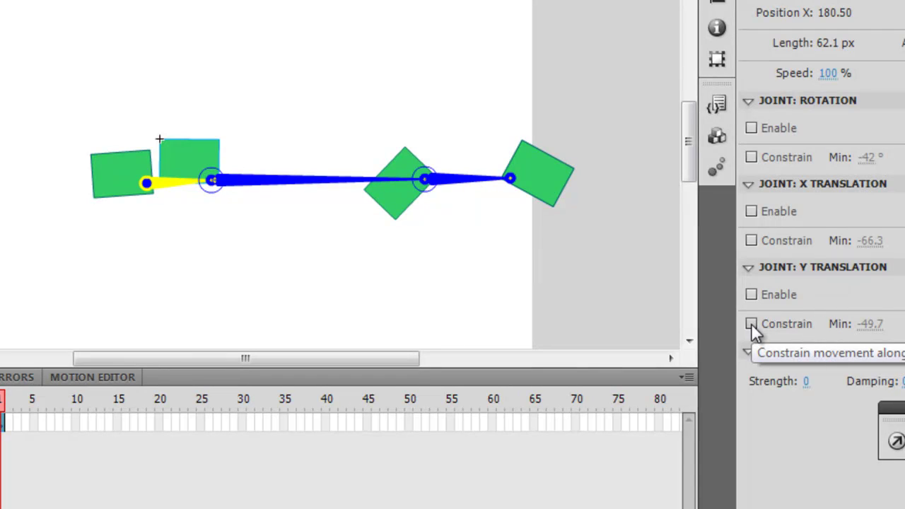
left_click(752, 129)
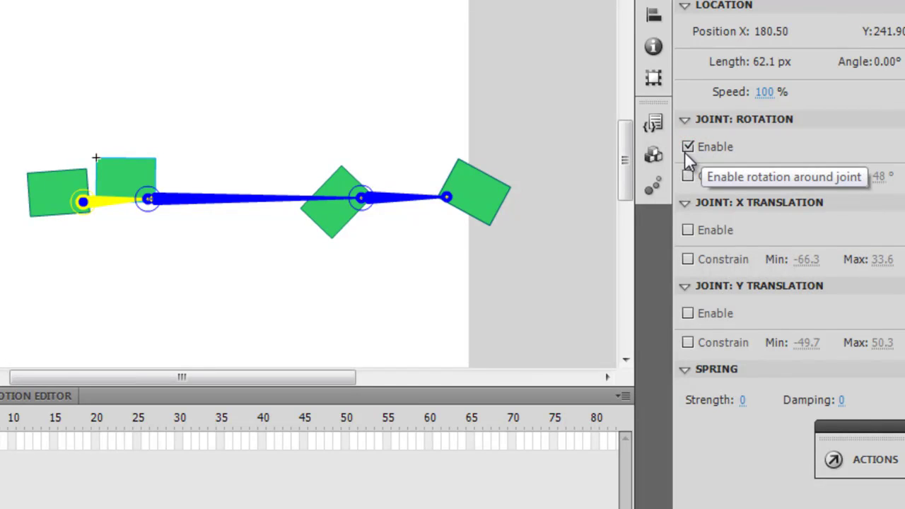
Check the joint settings of the long middle and last bones, then swing the freely rotating armature by its last rectangle.
left_click(255, 197)
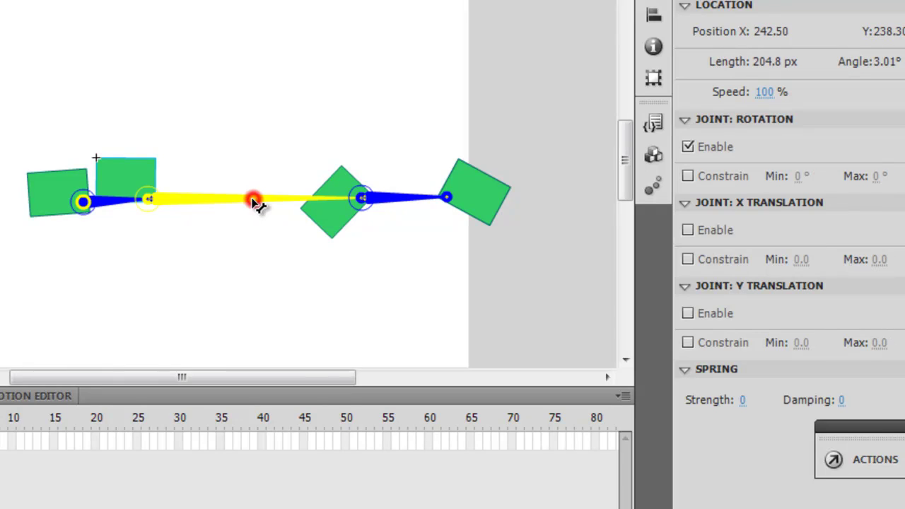
left_click(409, 200)
left_click_drag(501, 208, 436, 242)
left_click_drag(465, 145, 763, 246)
left_click_drag(898, 342, 667, 252)
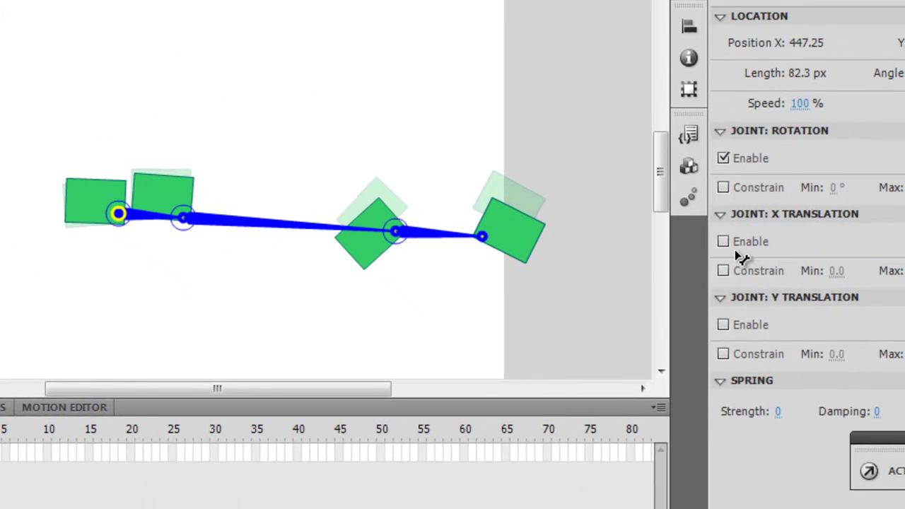
Insert a pose at frame 10 of the armature layer and swing the armature upward by its last rectangle.
left_click_drag(555, 252, 556, 254)
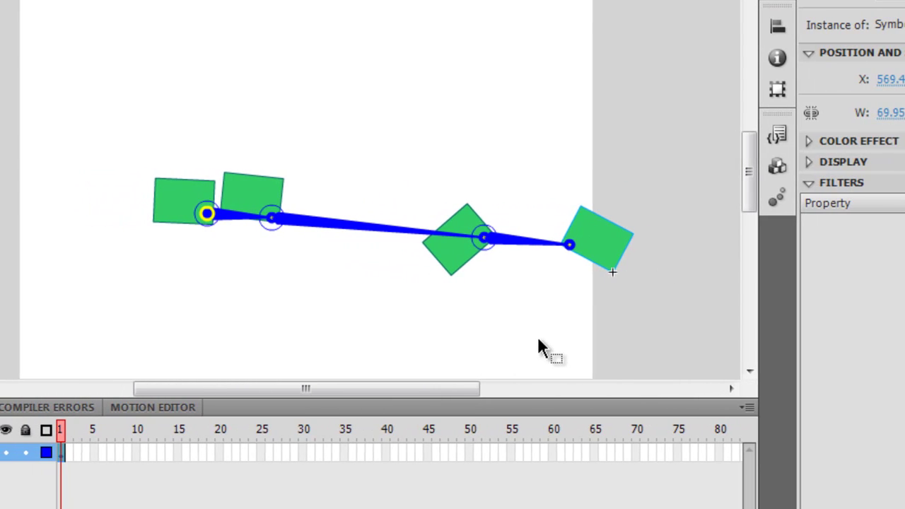
right_click(136, 452)
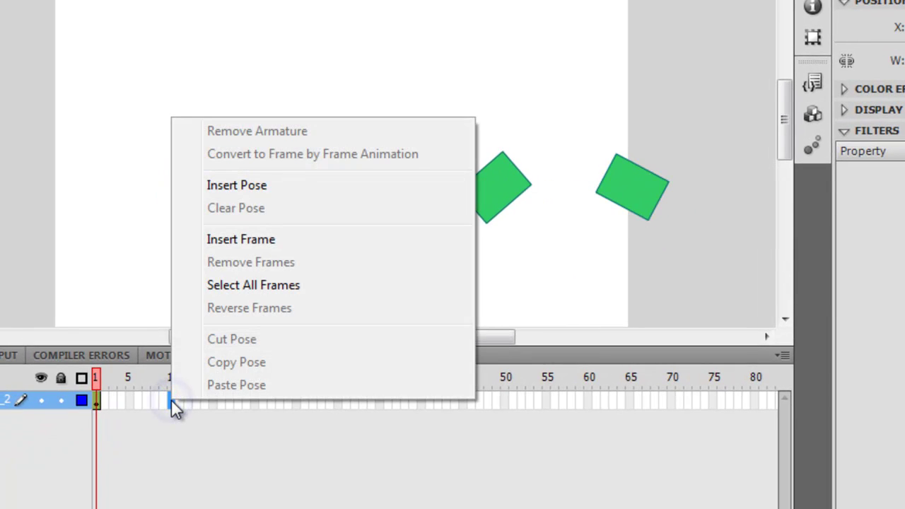
left_click(267, 187)
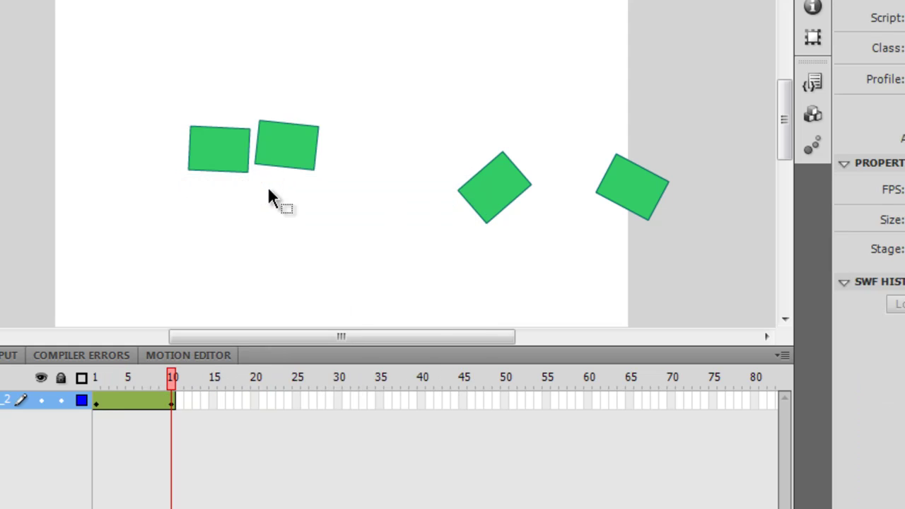
left_click_drag(627, 192, 638, 0)
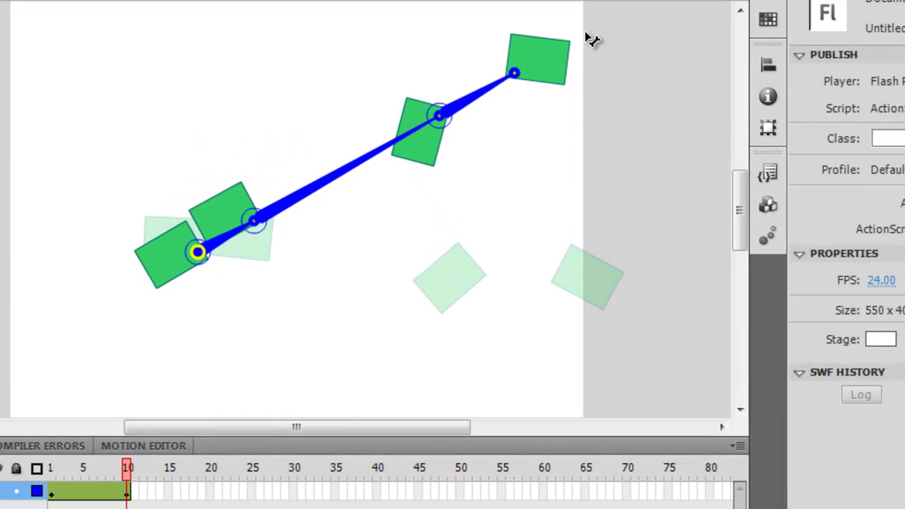
left_click_drag(593, 40, 592, 40)
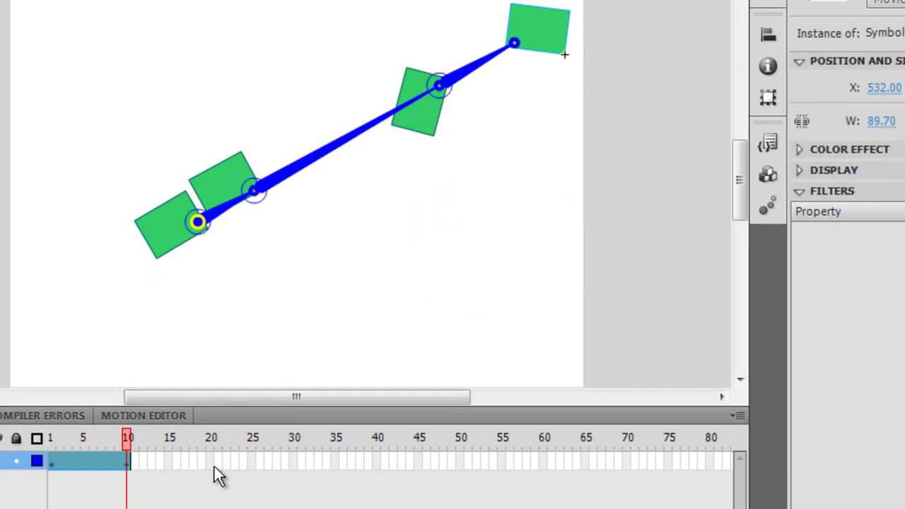
Insert a pose at frame 20 and swing the last rectangle back down until the armature is nearly horizontal.
right_click(214, 467)
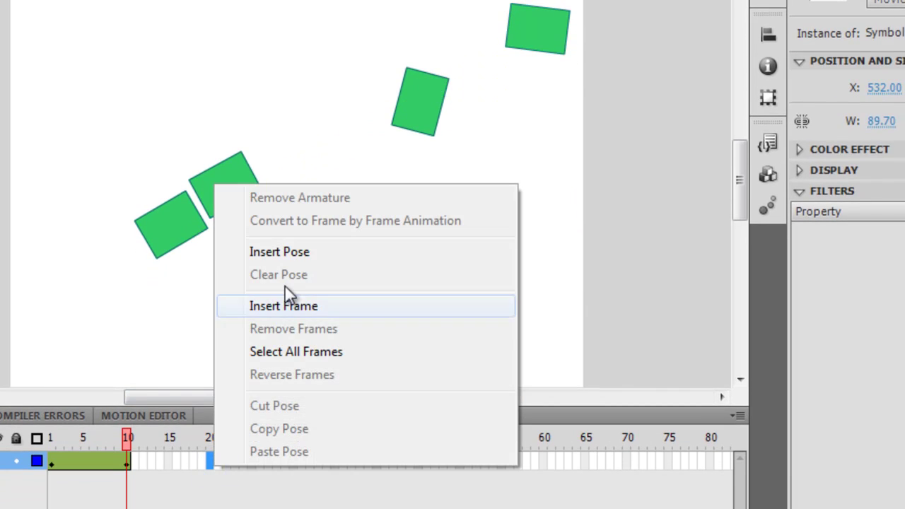
left_click(301, 252)
left_click_drag(542, 40, 647, 288)
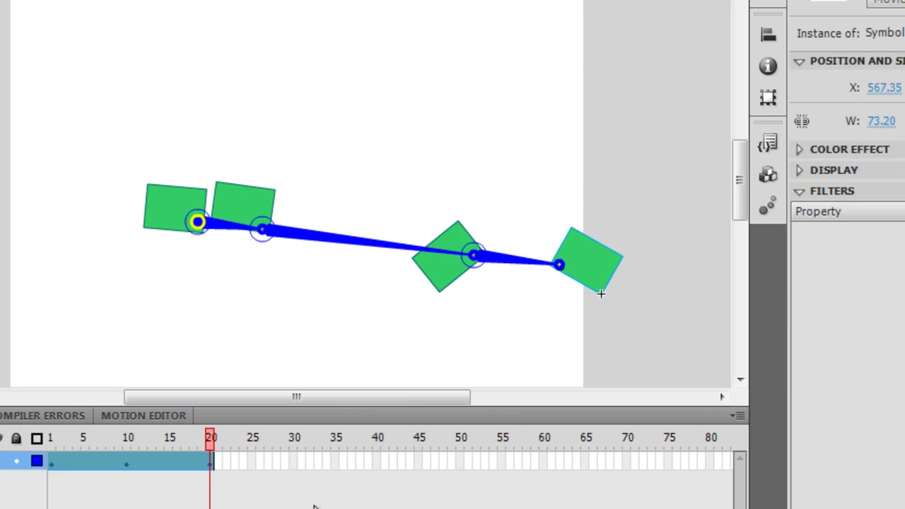
Insert a pose at frame 30 and fold the armature over to the stage's left edge by its last rectangle.
left_click(294, 464)
right_click(293, 463)
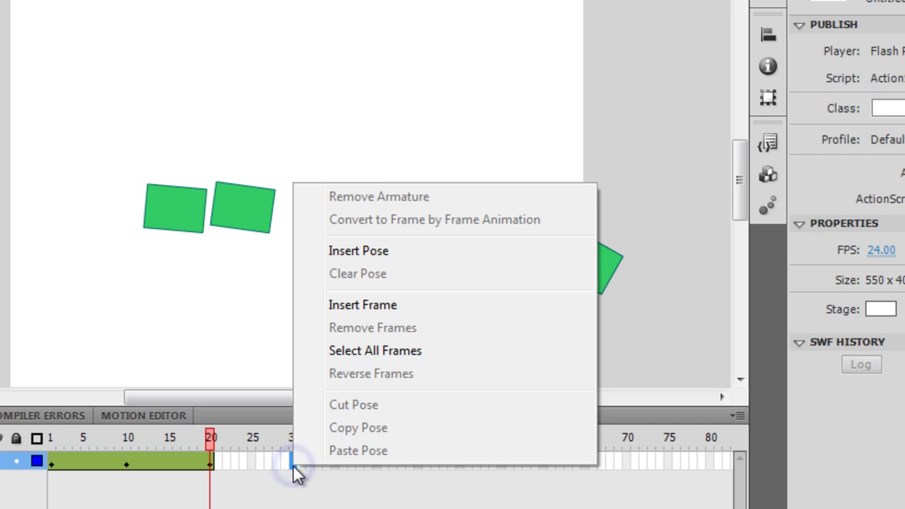
left_click(369, 253)
left_click_drag(596, 257, 12, 291)
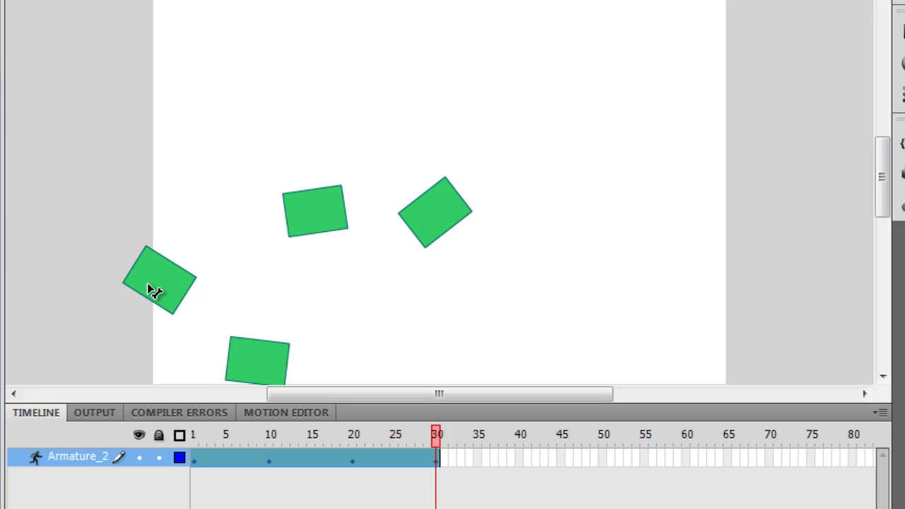
Insert a pose at frame 40 and pull the last rectangle up beyond the upper-left part of the stage.
left_click(427, 438)
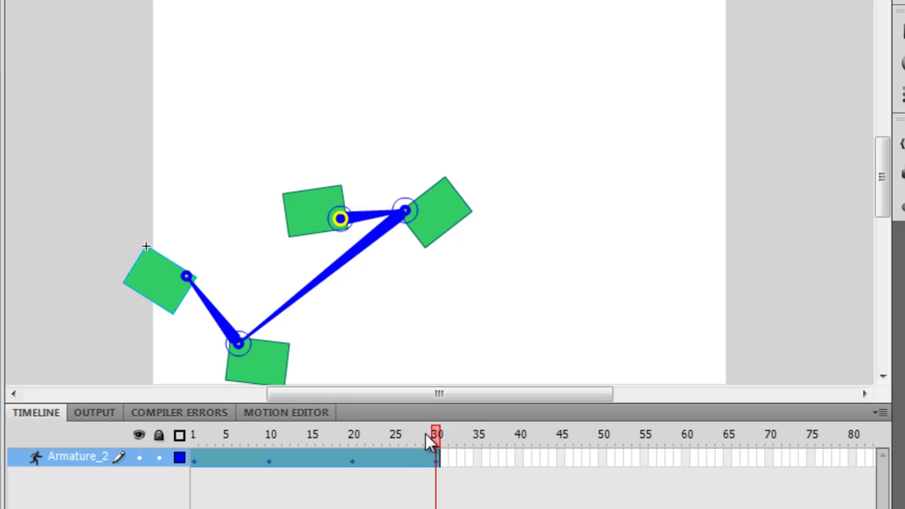
left_click(523, 455)
right_click(521, 460)
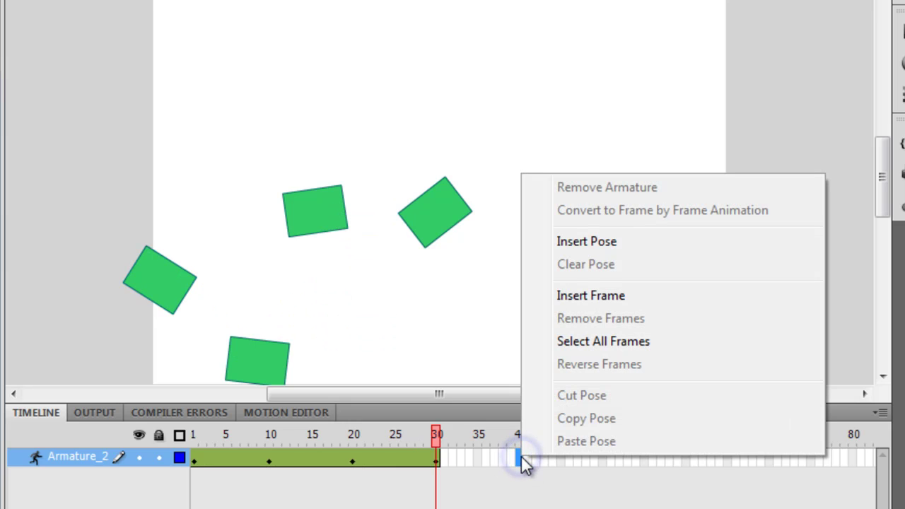
left_click(594, 242)
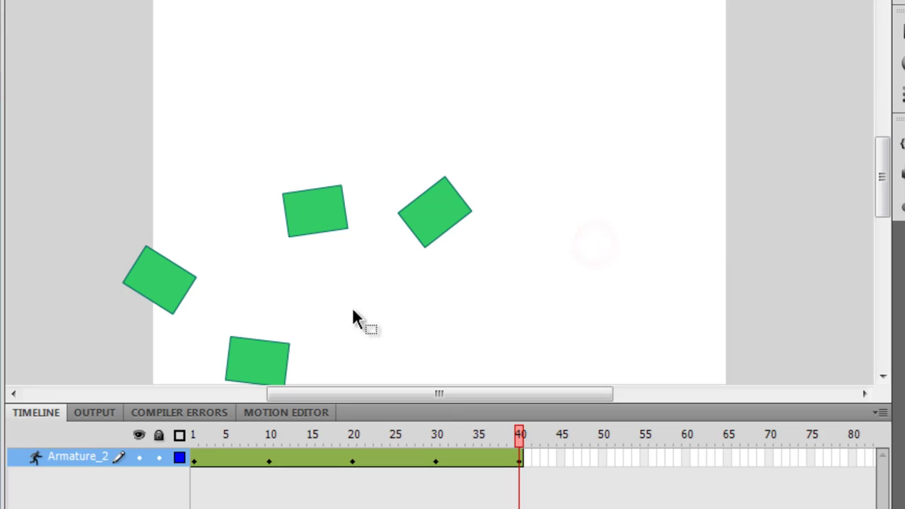
left_click_drag(174, 281, 56, 15)
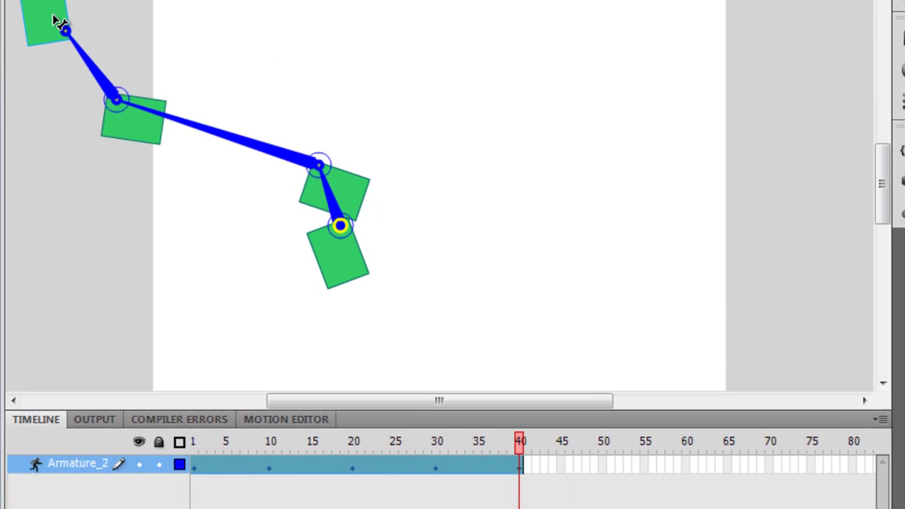
Play the armature's pose animation on the timeline to review the movement.
key("Return")
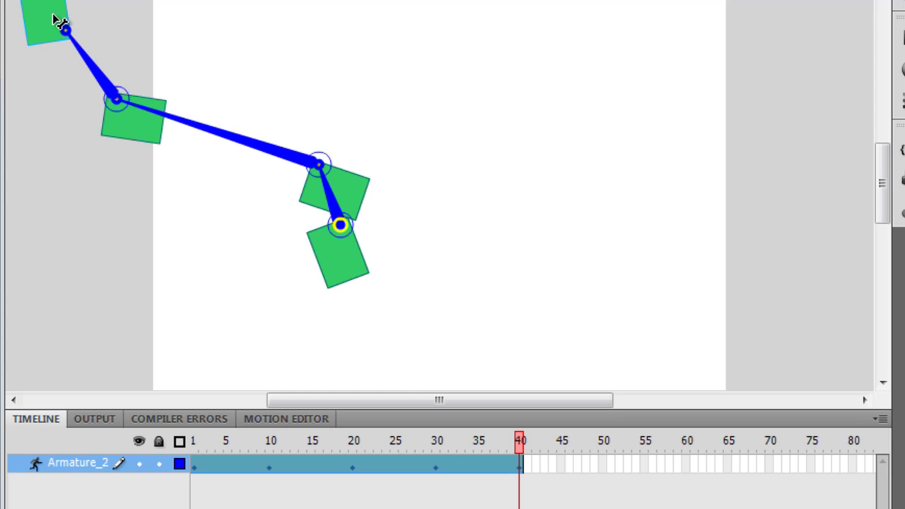
key("Return")
key("Return")
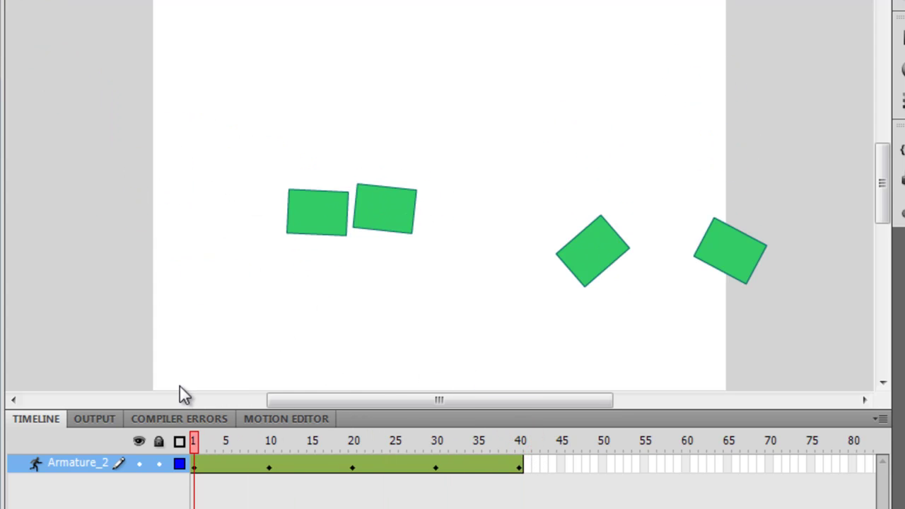
Set the spring strength of the first bone to 100.
left_click(314, 219)
left_click(369, 236)
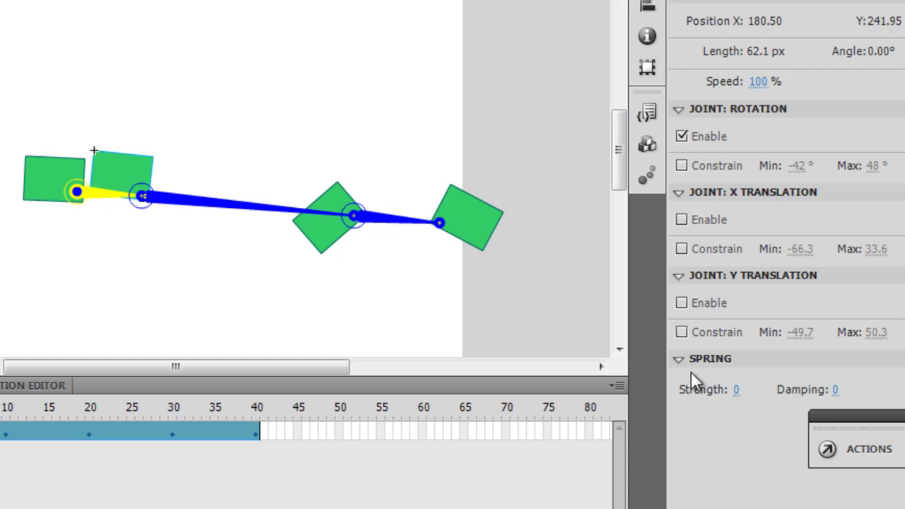
left_click(737, 390)
left_click_drag(737, 394, 874, 386)
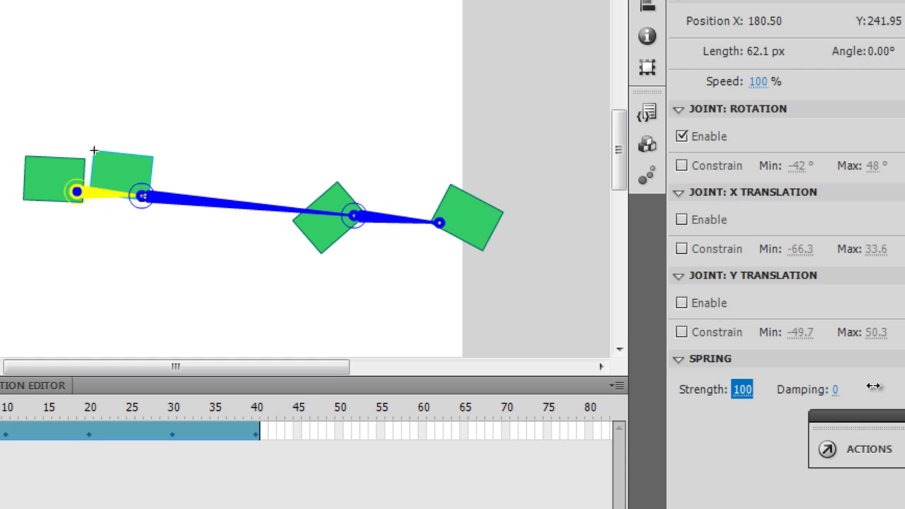
left_click(741, 393)
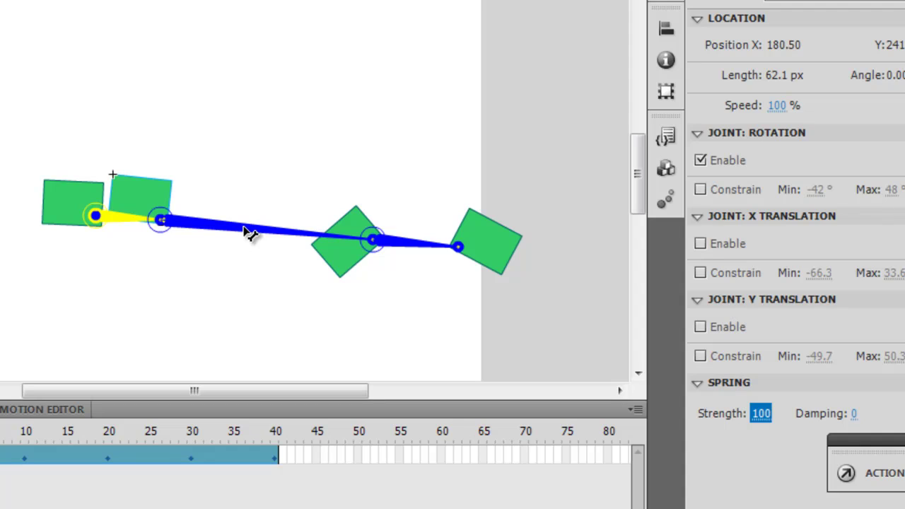
Set the spring strength of the long middle bone and of the last bone to 100.
left_click(245, 229)
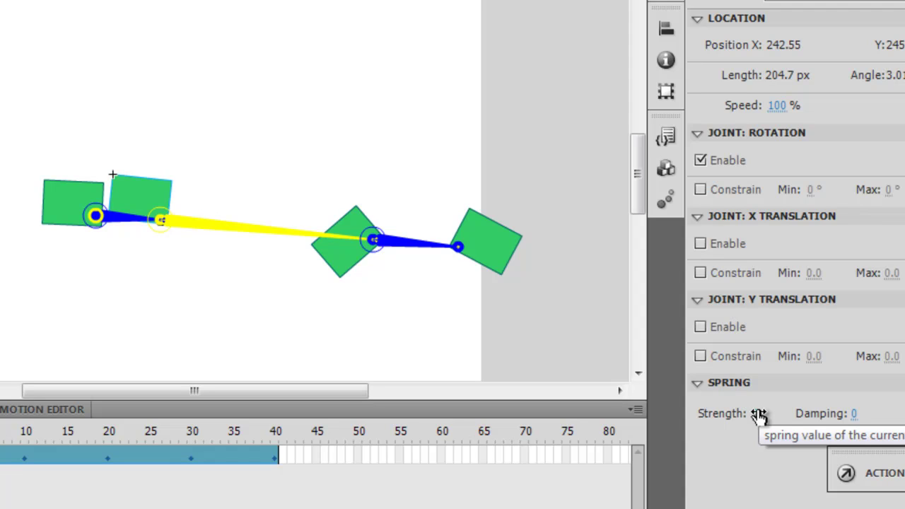
left_click_drag(759, 416, 883, 414)
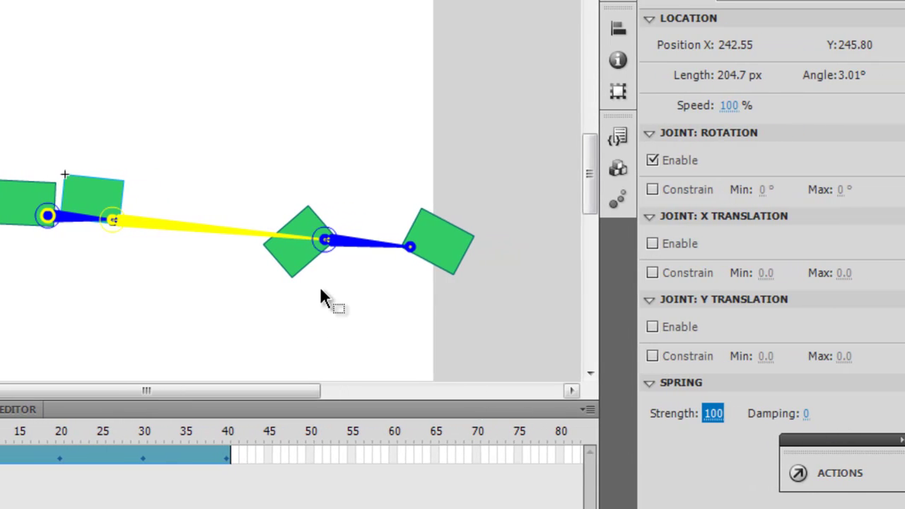
left_click(361, 248)
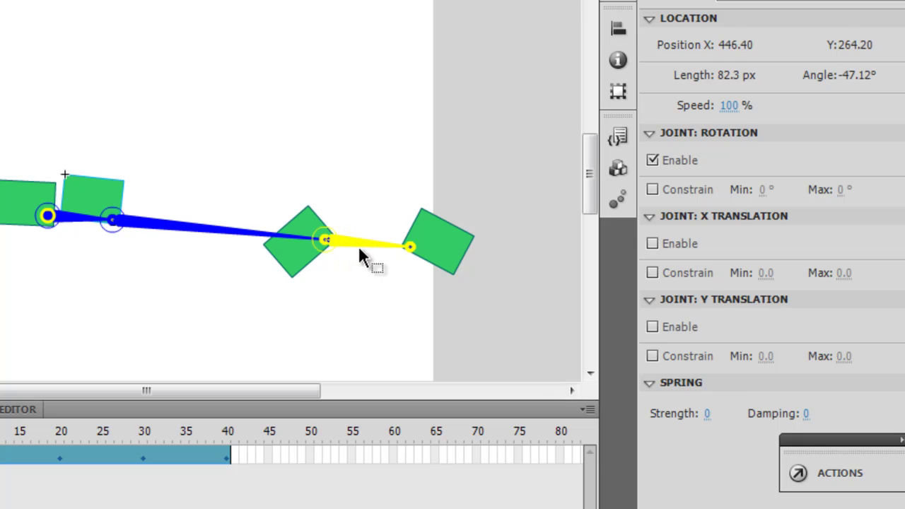
left_click(707, 415)
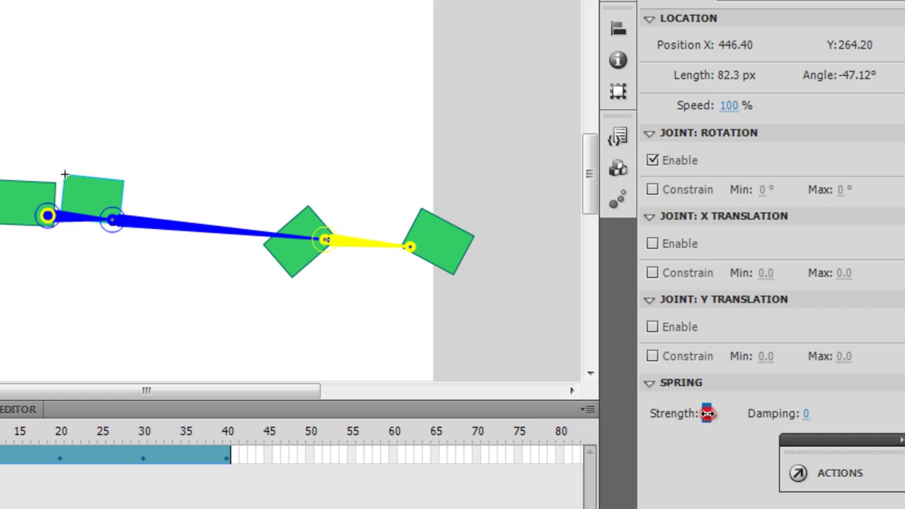
type("100")
key("Return")
Test the movie in an enlarged preview window to check the spring motion, then return to the document.
key("ctrl+Return")
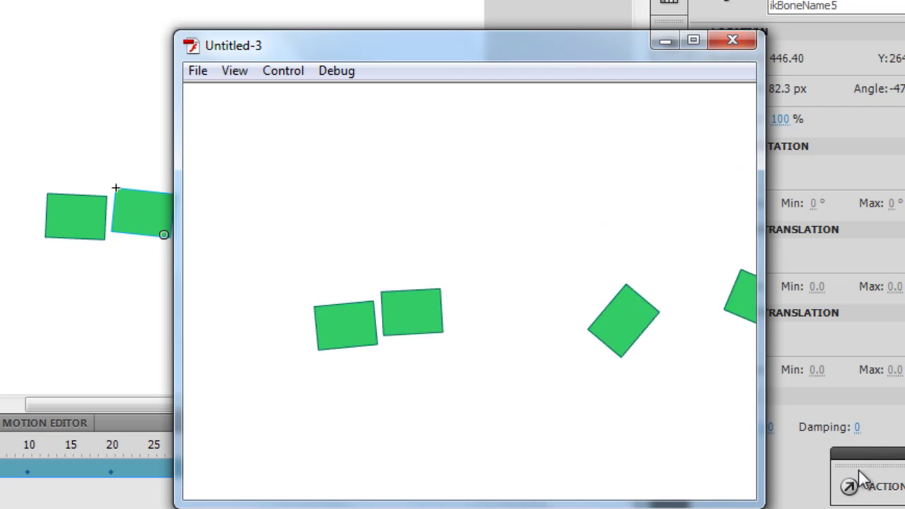
left_click(697, 44)
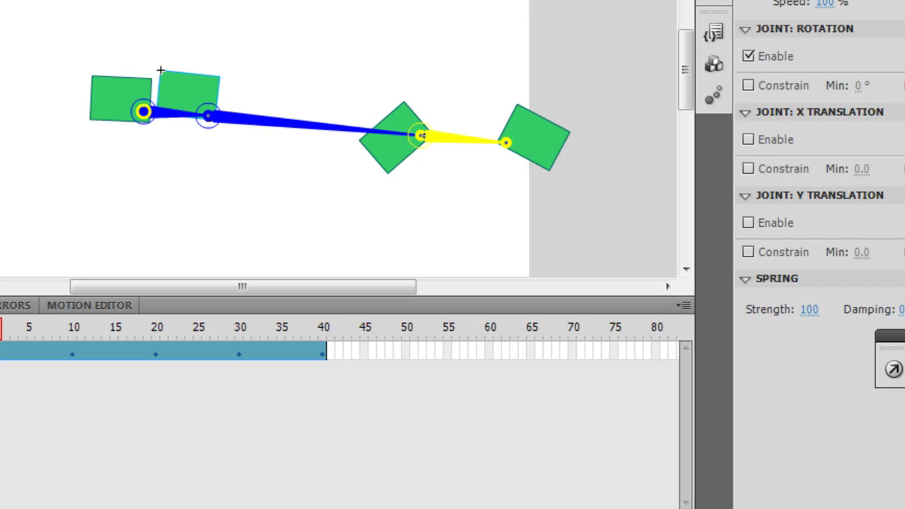
left_click(105, 428)
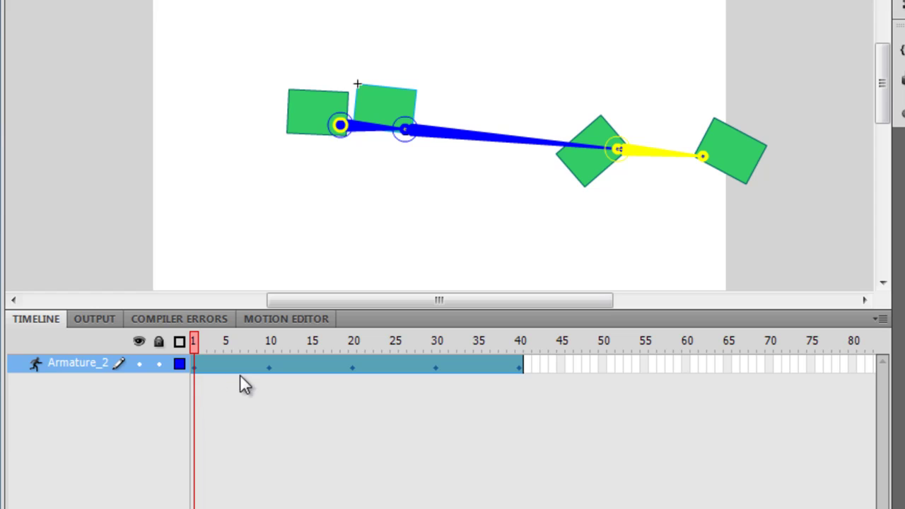
Apply Simple (Fast) easing with a strength of 100 to the armature span between frames 1 and 10.
left_click(234, 367)
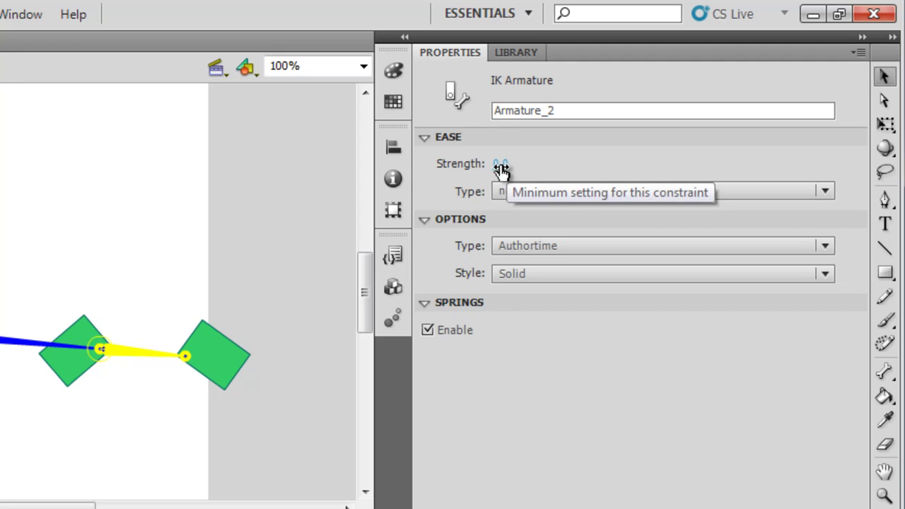
left_click_drag(501, 168, 624, 168)
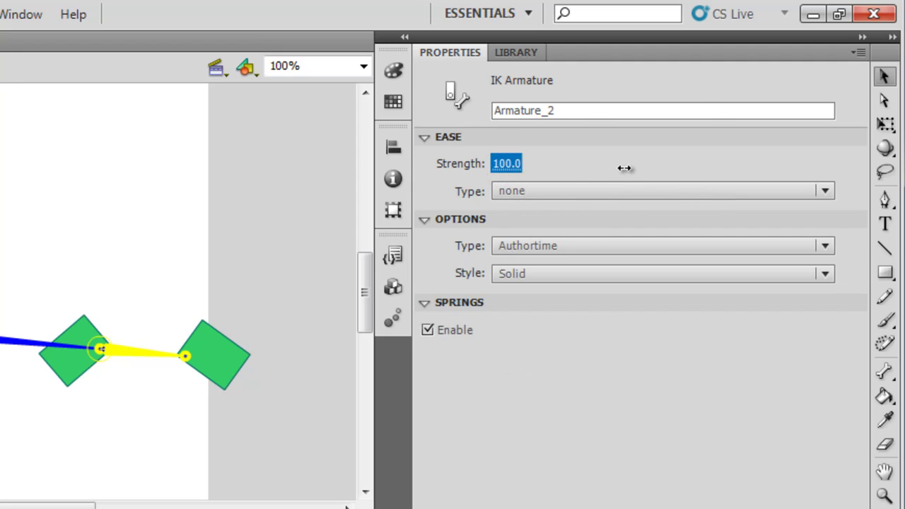
left_click(638, 191)
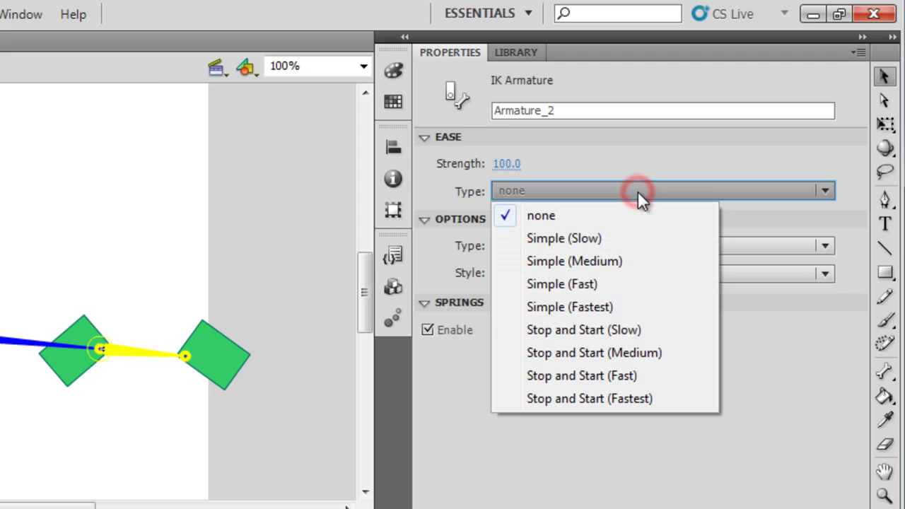
left_click(647, 284)
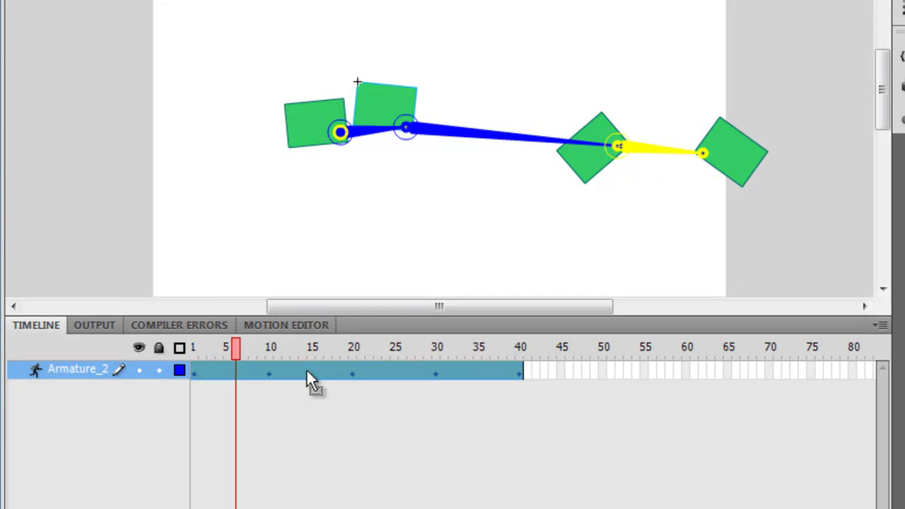
Ease the armature span between frames 10 and 20 with strength 100 and type Simple (Fast).
left_click(308, 372)
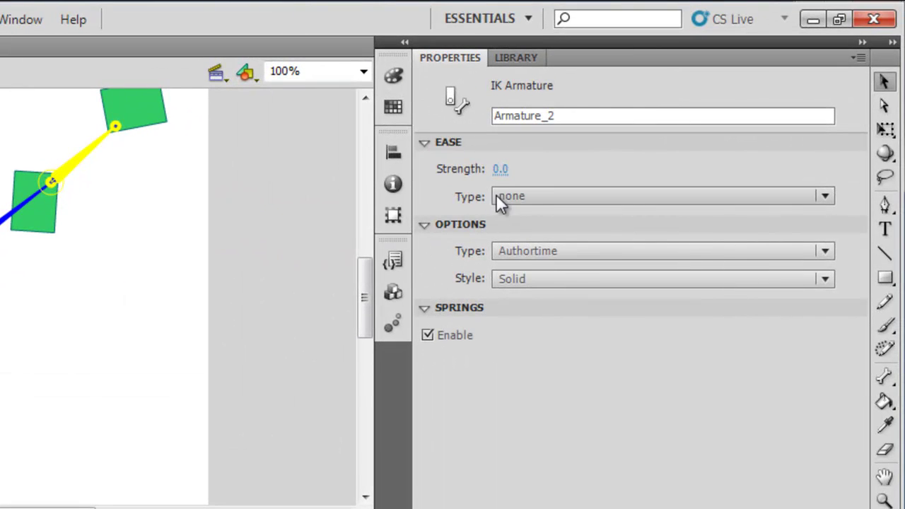
left_click_drag(762, 65, 799, 63)
left_click_drag(539, 167, 644, 168)
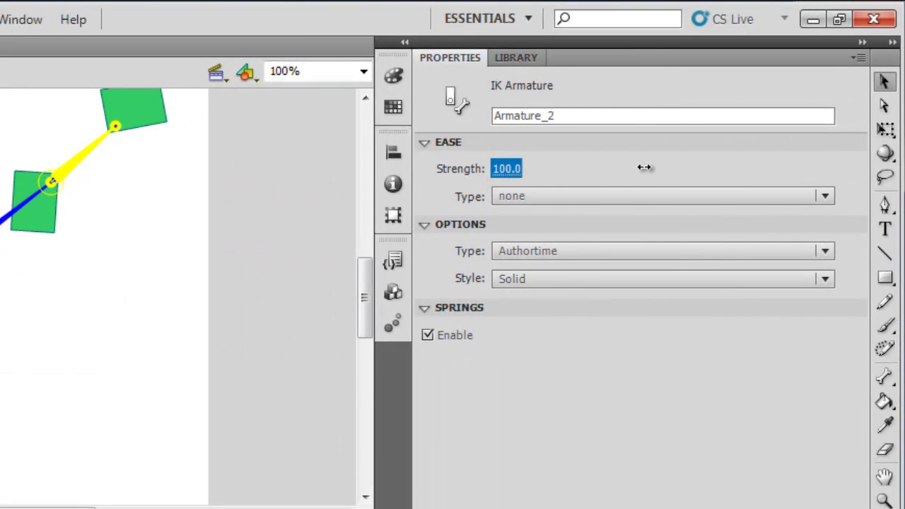
left_click(632, 199)
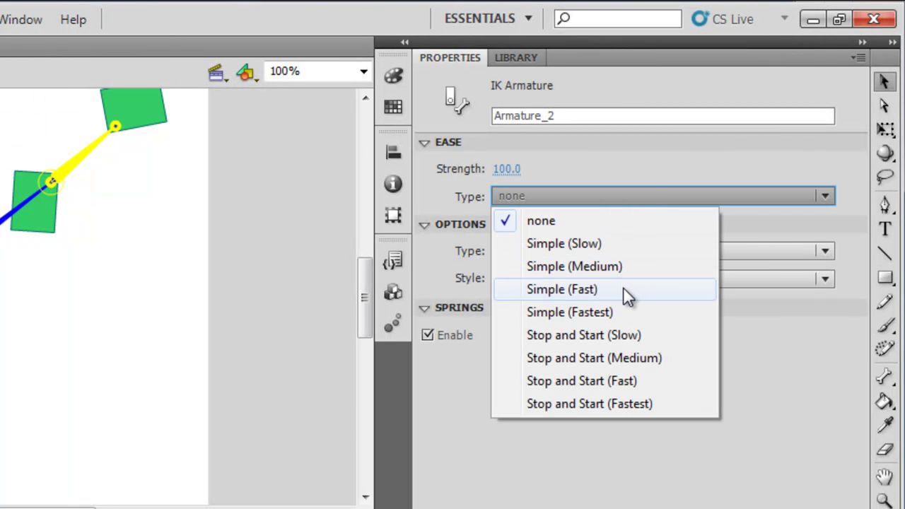
left_click(625, 289)
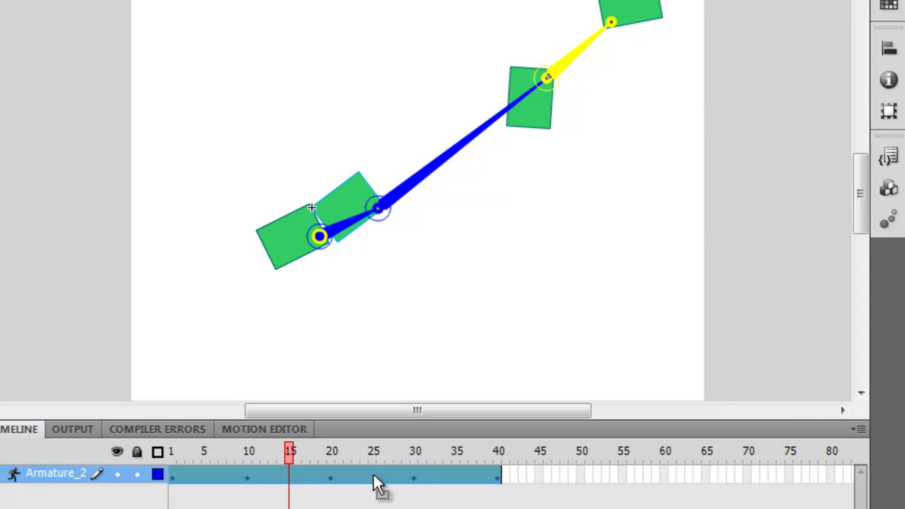
Apply Simple (Fast) easing with a strength of 100 to the armature span between frames 20 and 30.
left_click(302, 492)
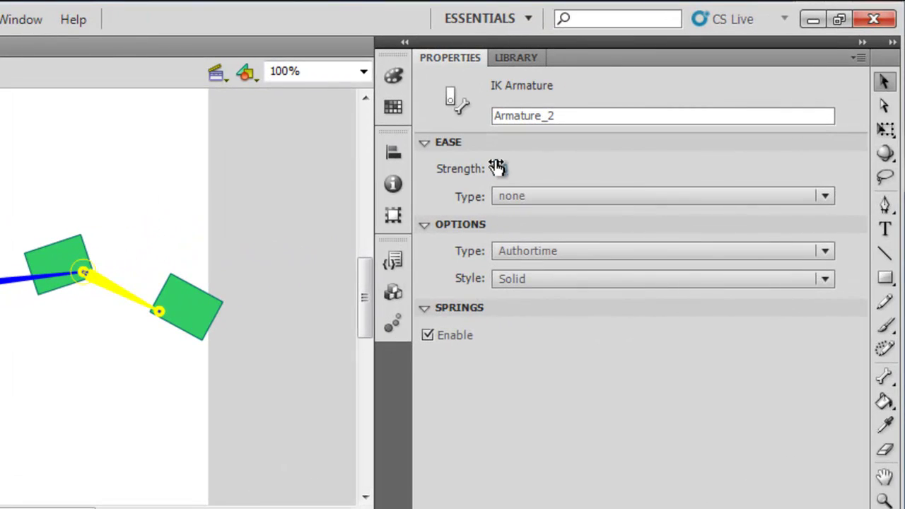
left_click(499, 168)
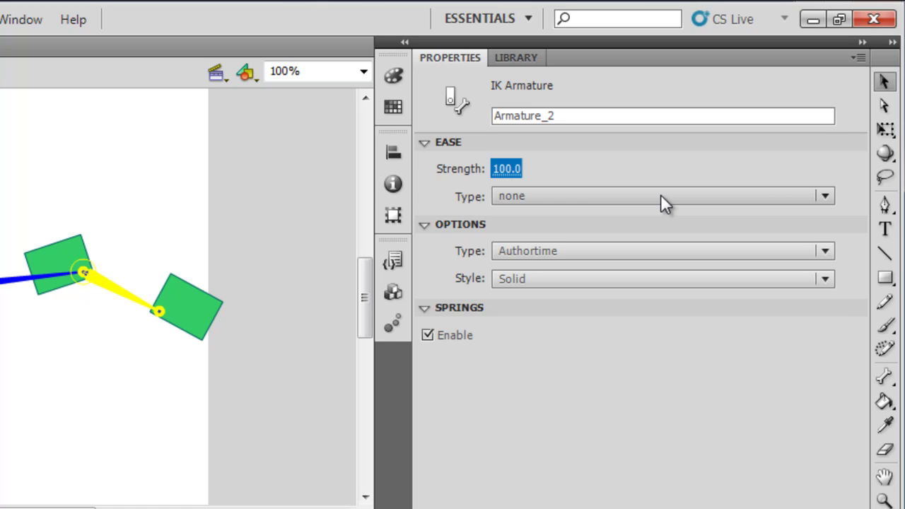
left_click(568, 199)
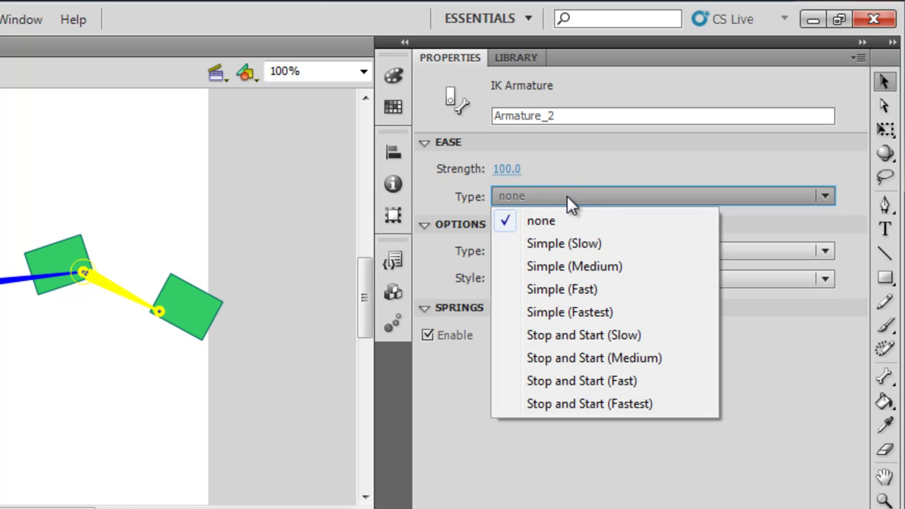
left_click(597, 292)
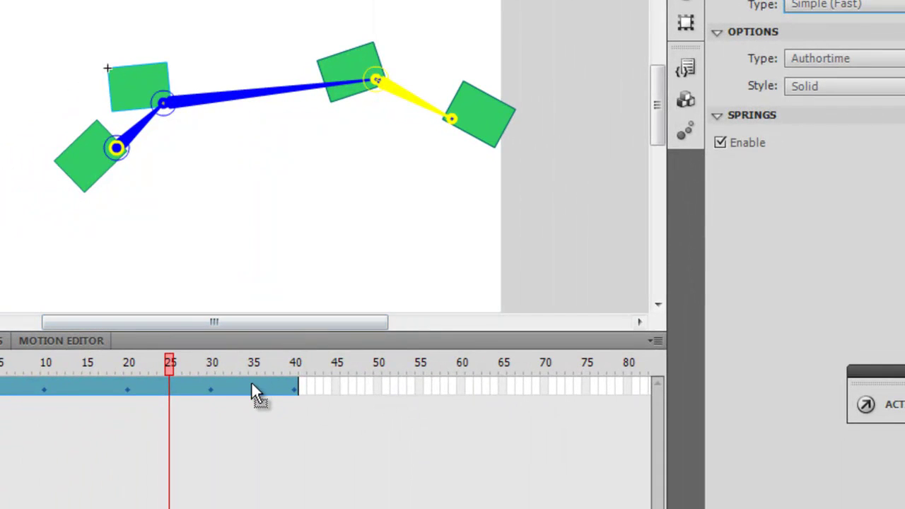
Ease the final armature span between frames 30 and 40 with strength 100 and type Simple (Fast).
left_click(253, 386)
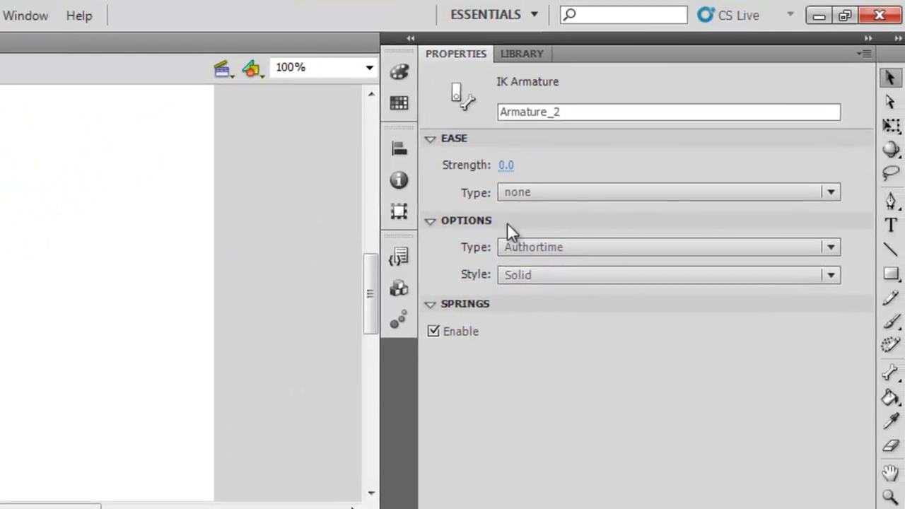
left_click_drag(507, 165, 669, 165)
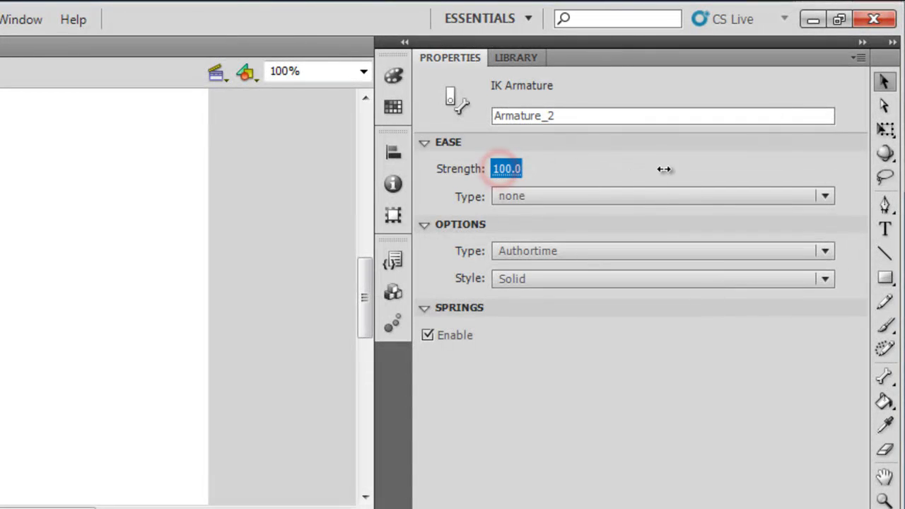
left_click(648, 196)
left_click(645, 286)
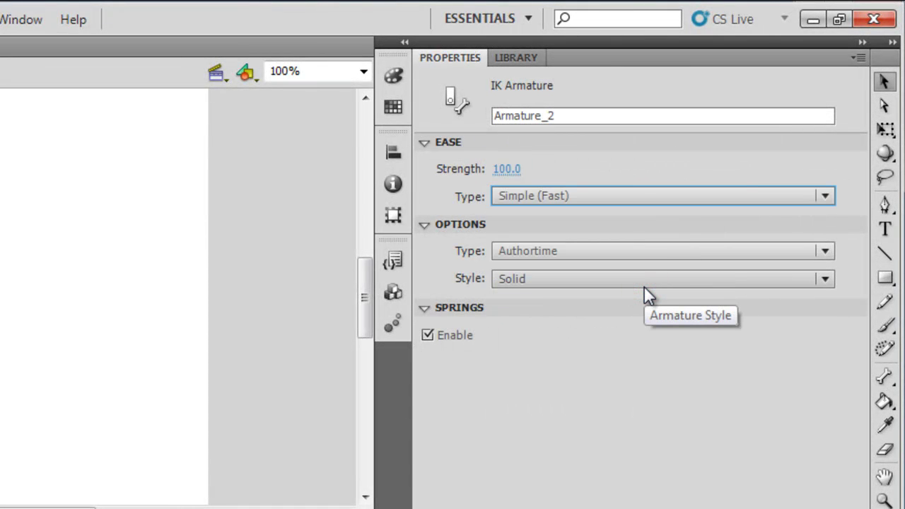
Test the movie in a maximized preview window to check the eased armature motion.
key("ctrl+Return")
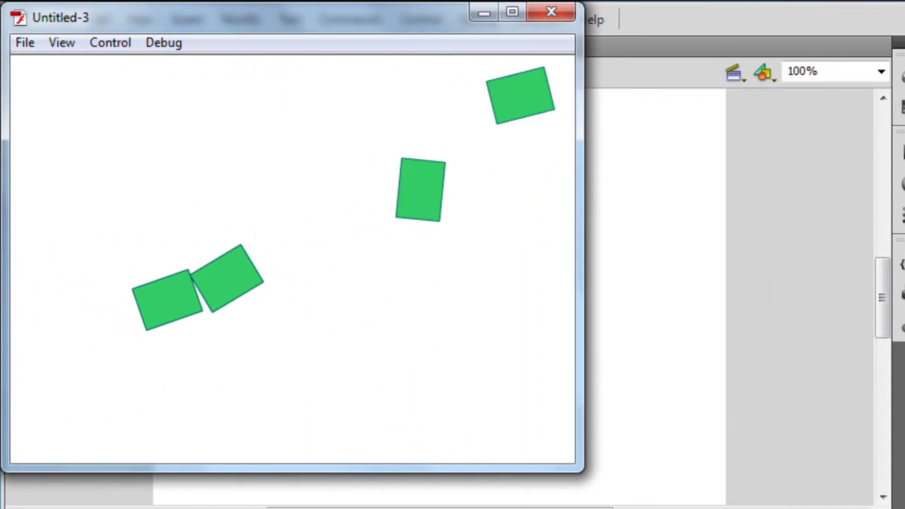
left_click(517, 13)
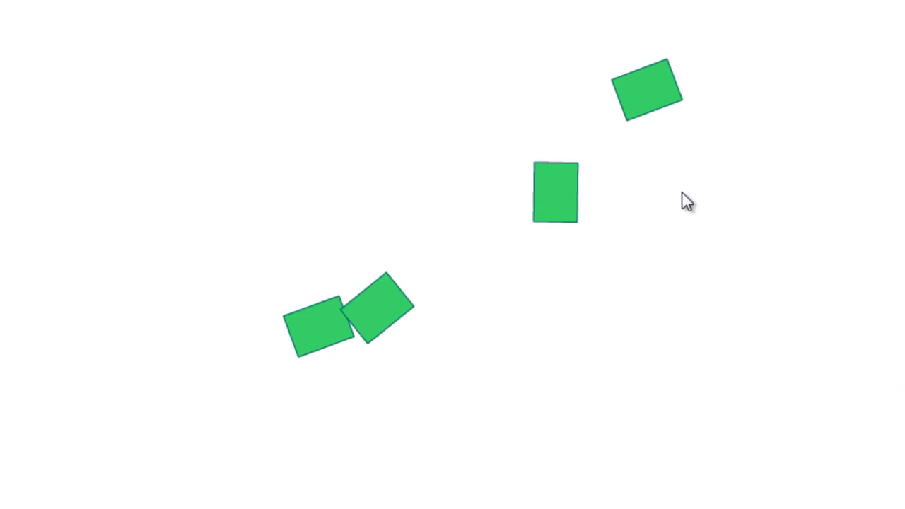